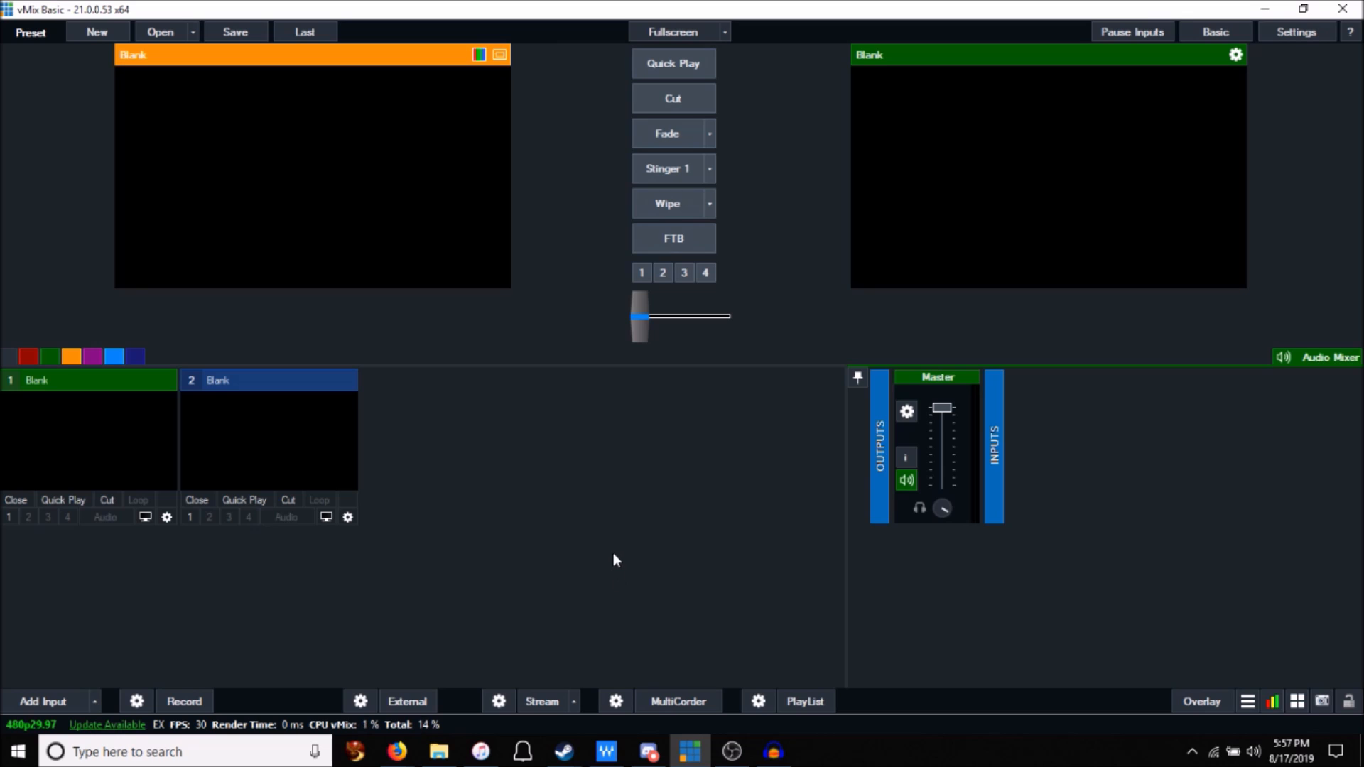
# Step: Add Fangcon 2019 Stage.mp4, taazeer music video final edit.mp4 and Cyborse pound 150.mp4 as inputs from the opened video folder in File Explorer
pyautogui.click(440, 758)
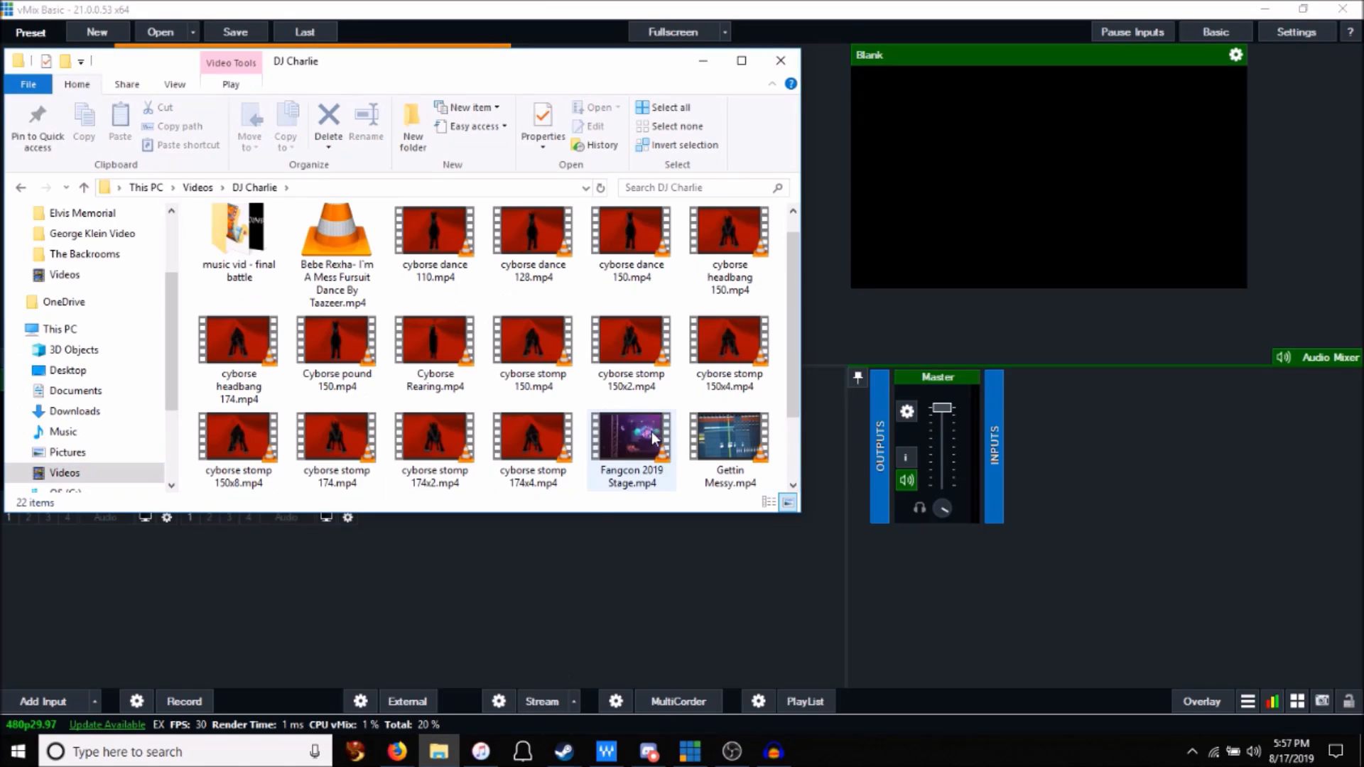
pyautogui.moveTo(647, 438); pyautogui.dragTo(432, 615)
pyautogui.scroll(-2, 489, 369)
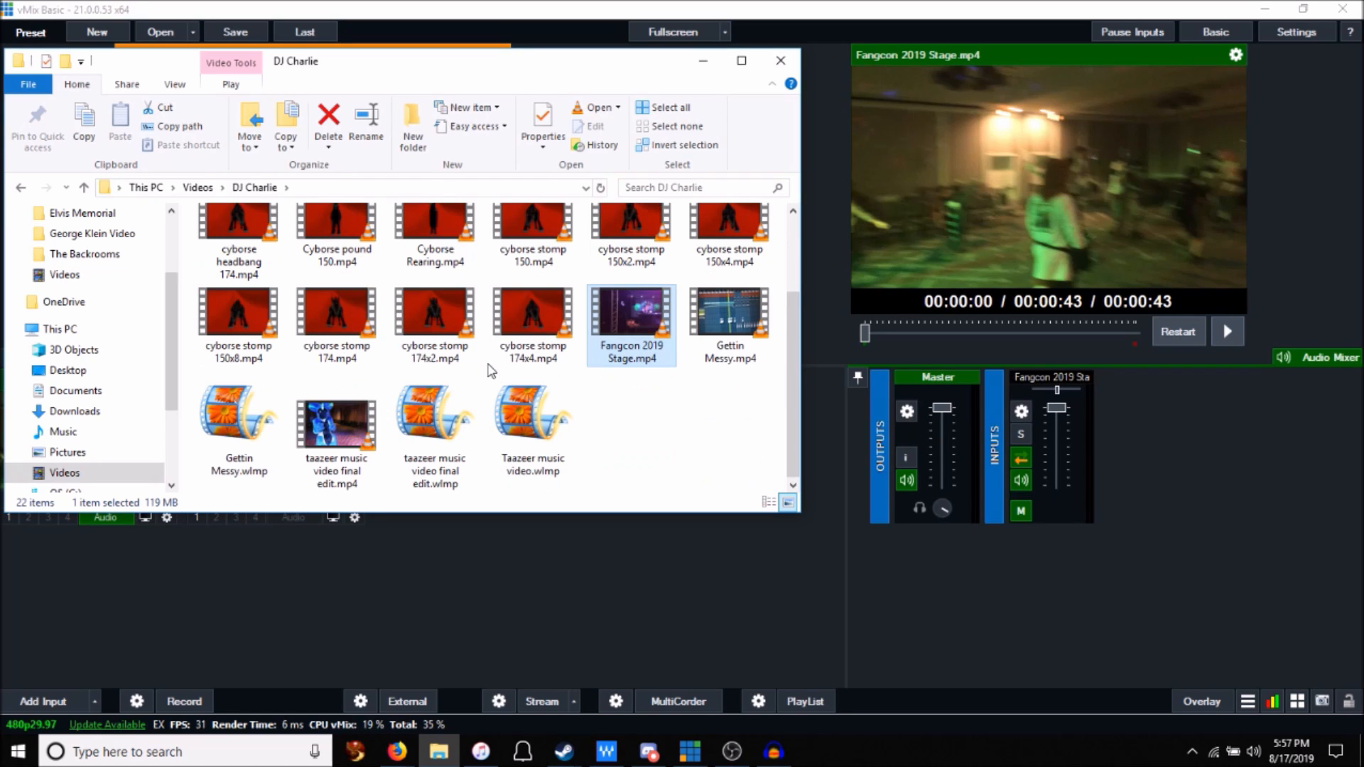
pyautogui.moveTo(336, 434); pyautogui.dragTo(620, 574)
pyautogui.scroll(2, 426, 355)
pyautogui.moveTo(341, 312); pyautogui.dragTo(530, 625)
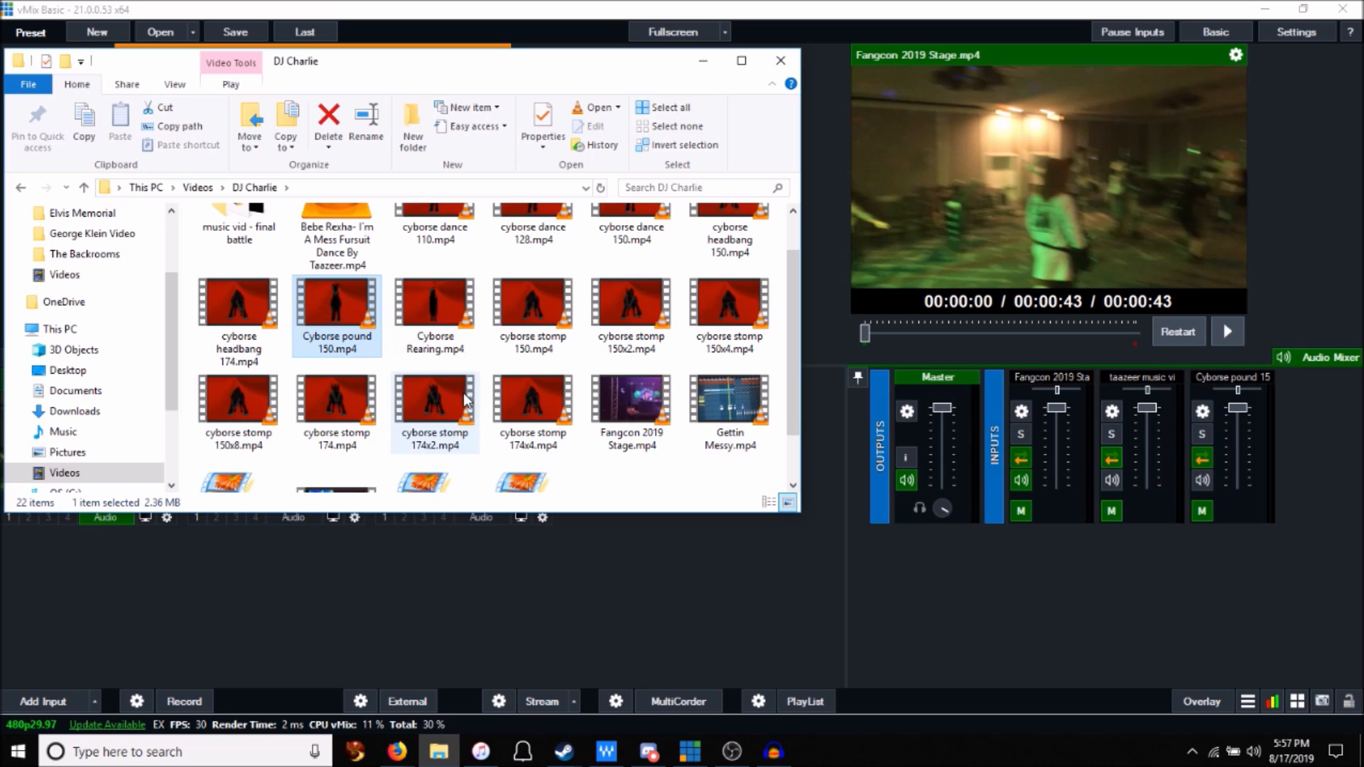
pyautogui.scroll(1, 436, 369)
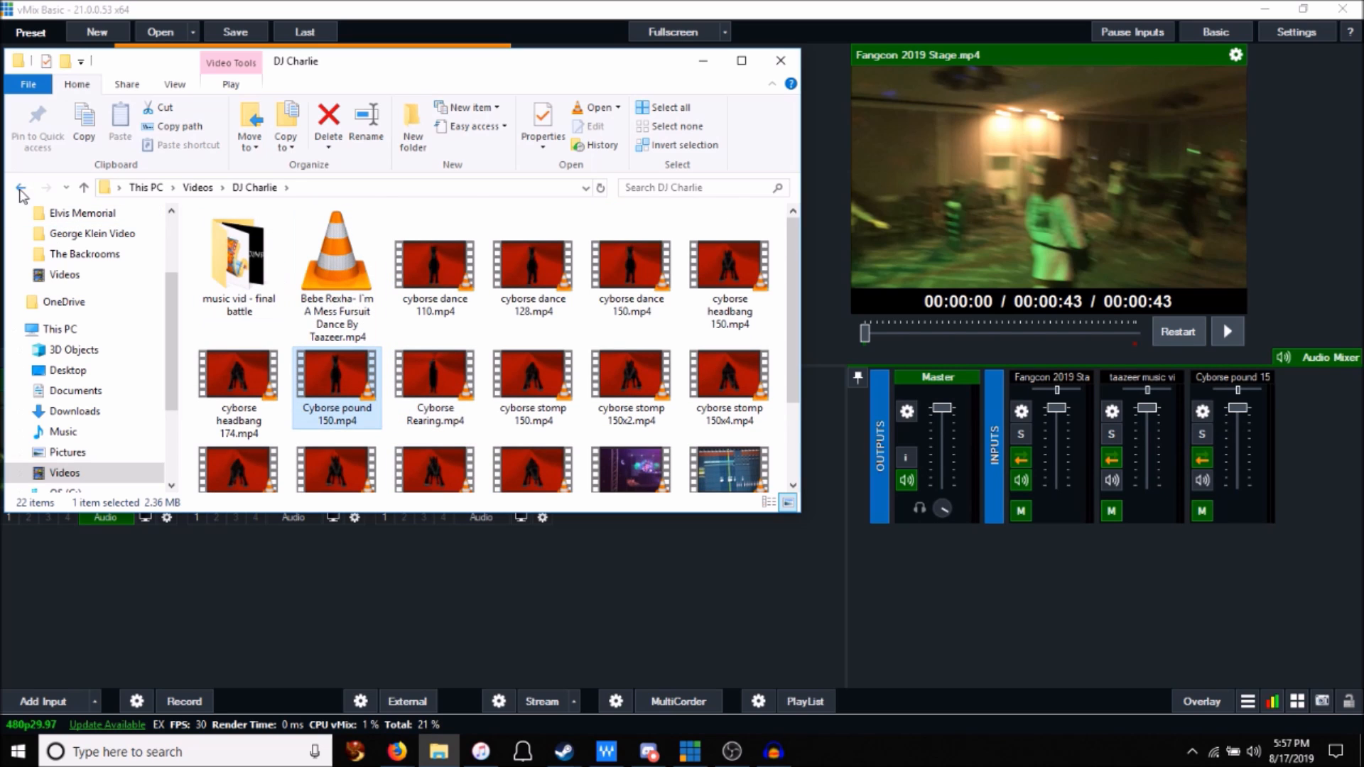
pyautogui.click(601, 548)
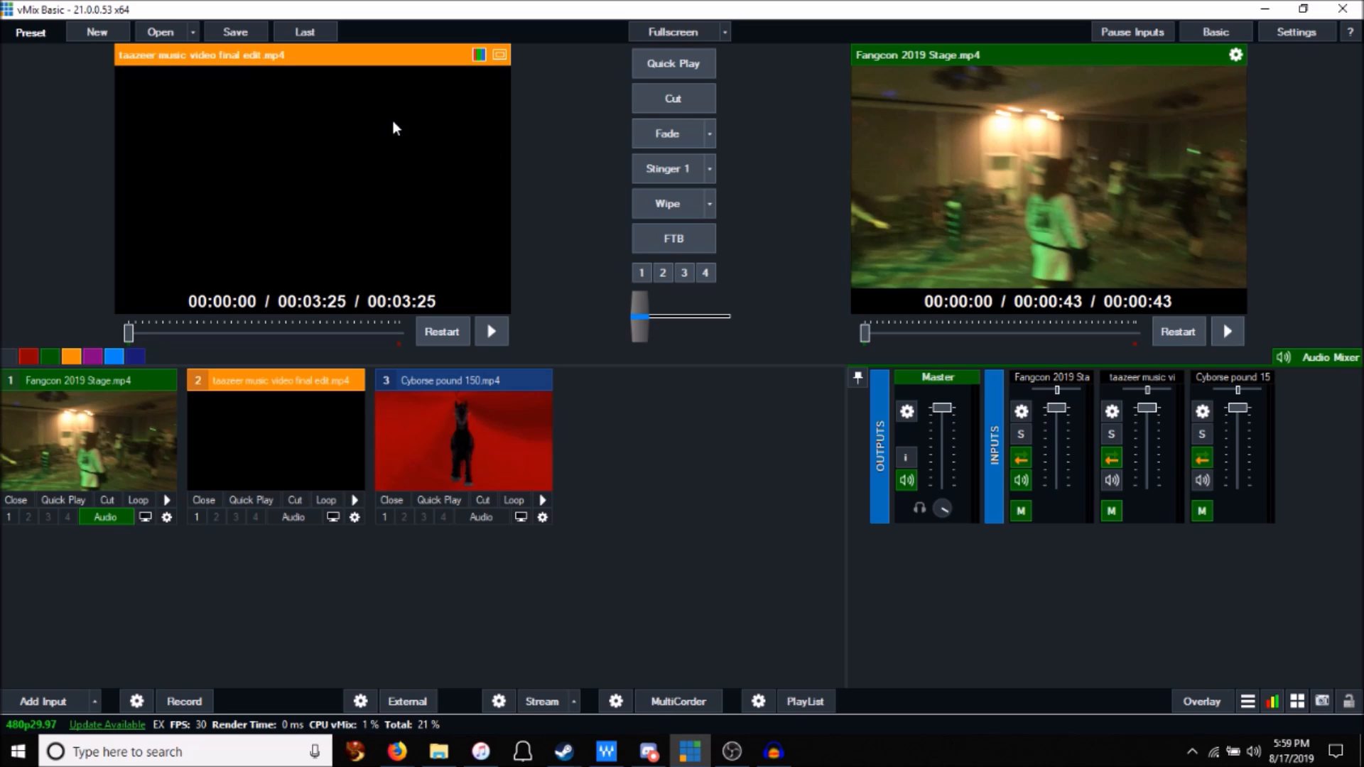
# Step: Send each of the three video inputs to the preview in turn, finishing with taazeer music video final edit.mp4
pyautogui.click(180, 468)
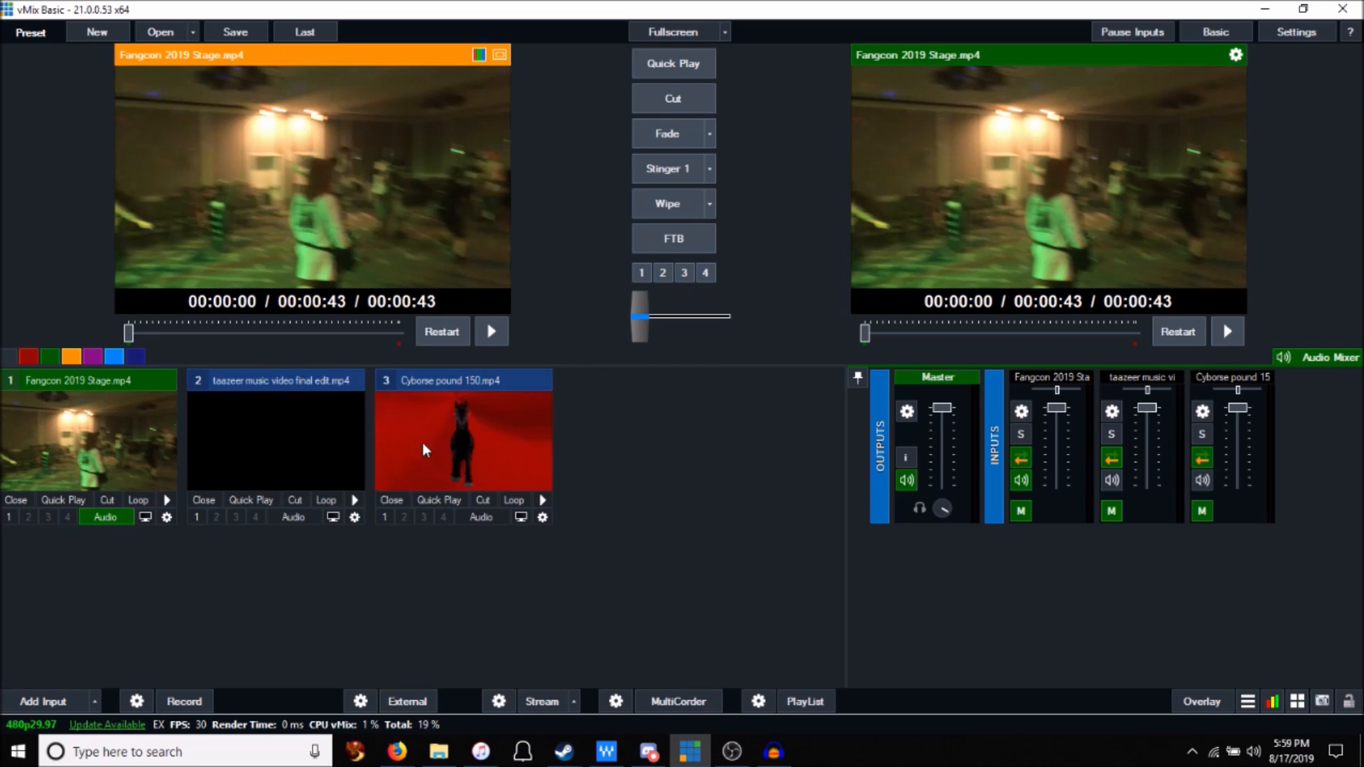
pyautogui.click(399, 449)
pyautogui.click(324, 454)
pyautogui.click(179, 454)
pyautogui.click(336, 446)
pyautogui.click(398, 453)
pyautogui.click(318, 458)
pyautogui.click(73, 438)
pyautogui.click(270, 439)
pyautogui.click(294, 446)
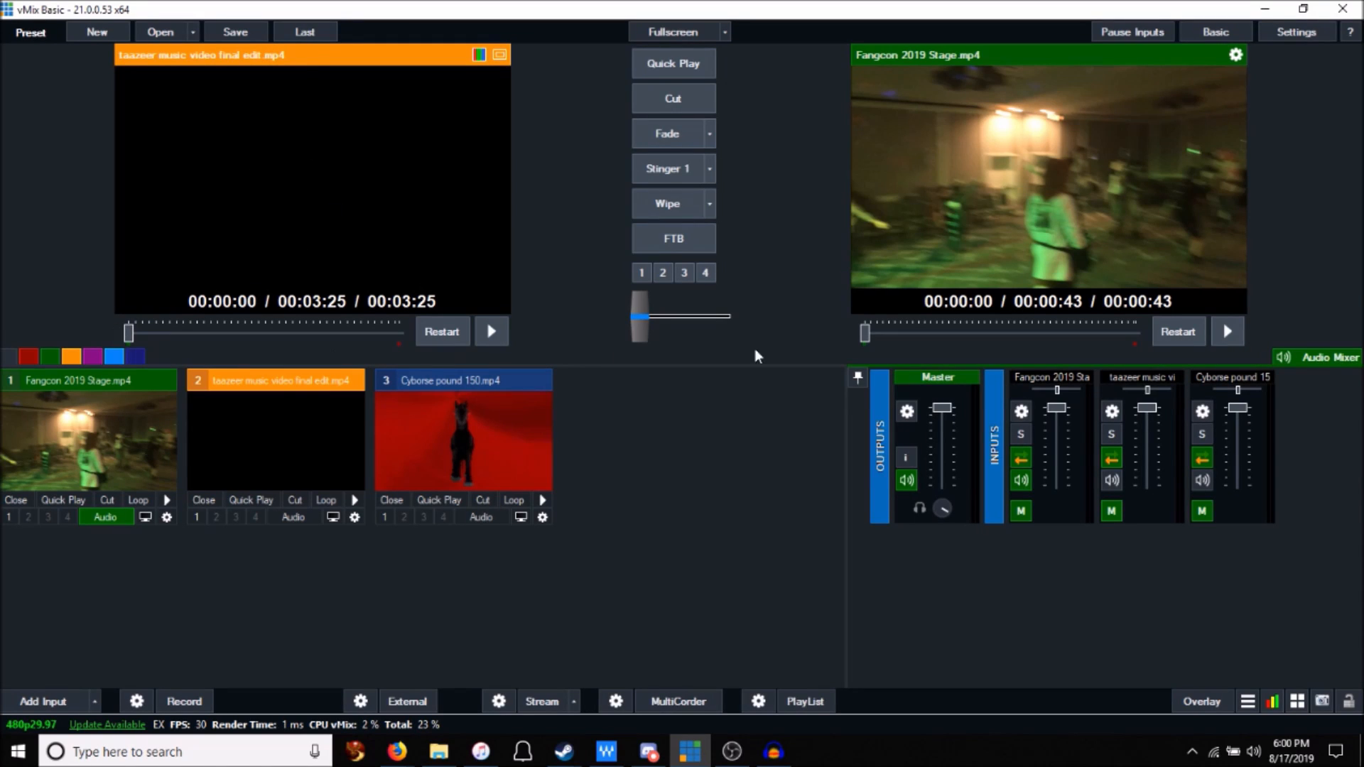
# Step: Try the previewed video's playback controls: scrub forward, restart, play and pause it, and return it to the beginning
pyautogui.moveTo(130, 334); pyautogui.dragTo(310, 334)
pyautogui.click(449, 333)
pyautogui.click(500, 341)
pyautogui.click(500, 341)
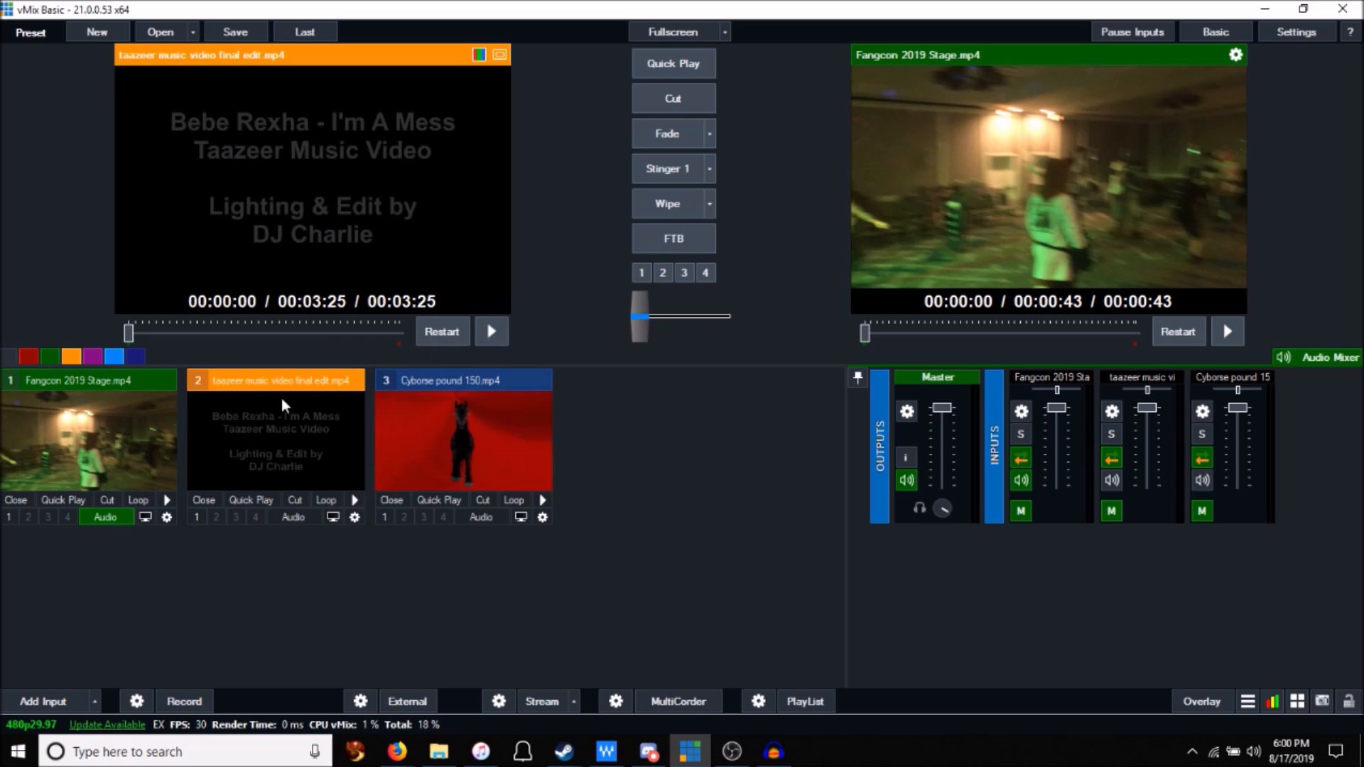
pyautogui.click(131, 335)
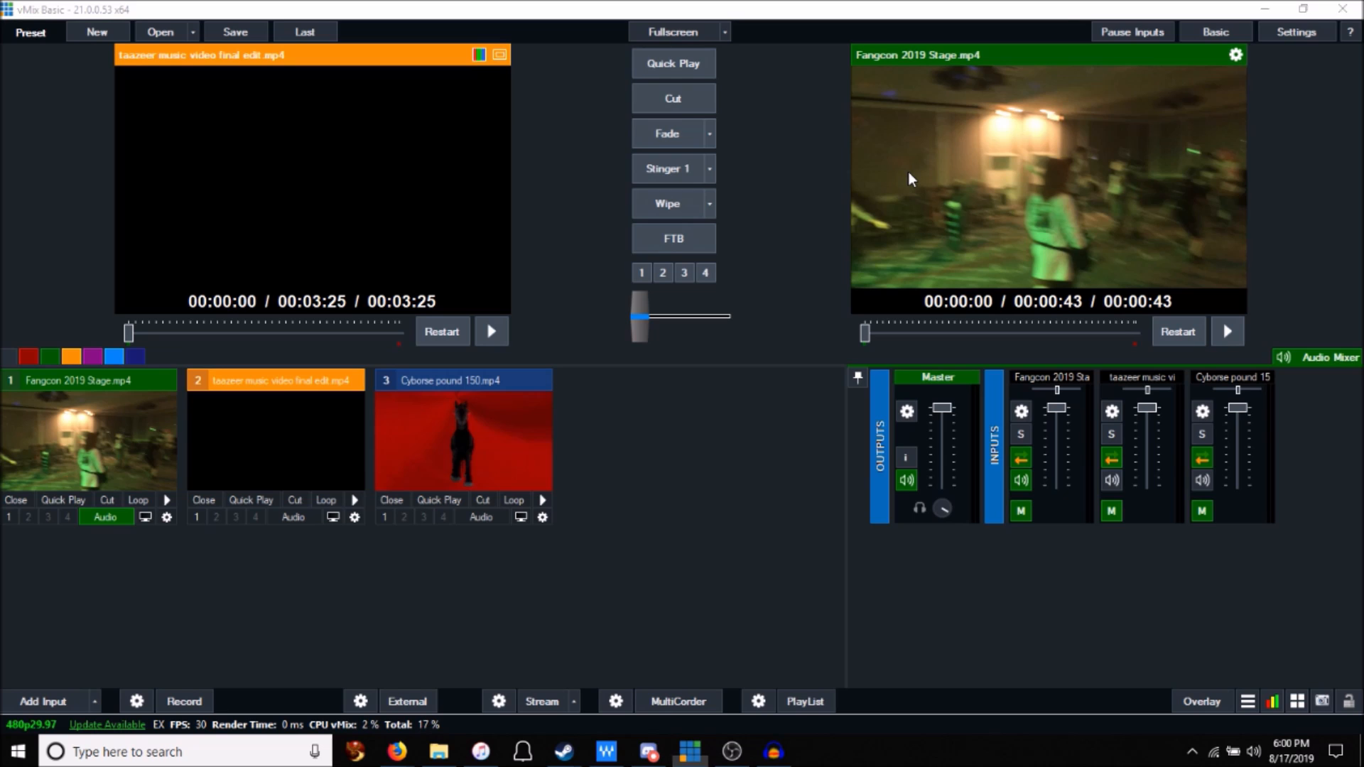
# Step: Extend the desktop to the second screen and turn on the fullscreen output
pyautogui.press('super+p')
pyautogui.press('Down')
pyautogui.press('Down')
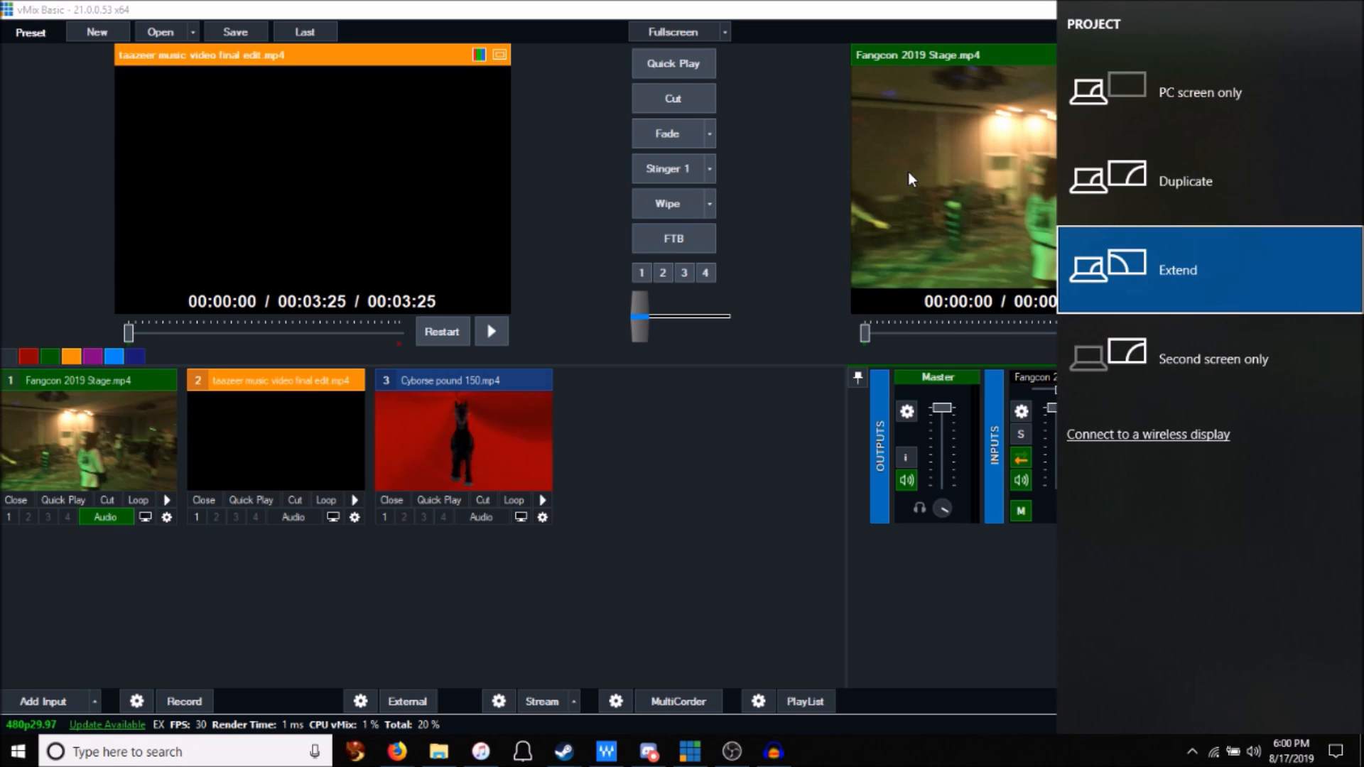
pyautogui.press('Return')
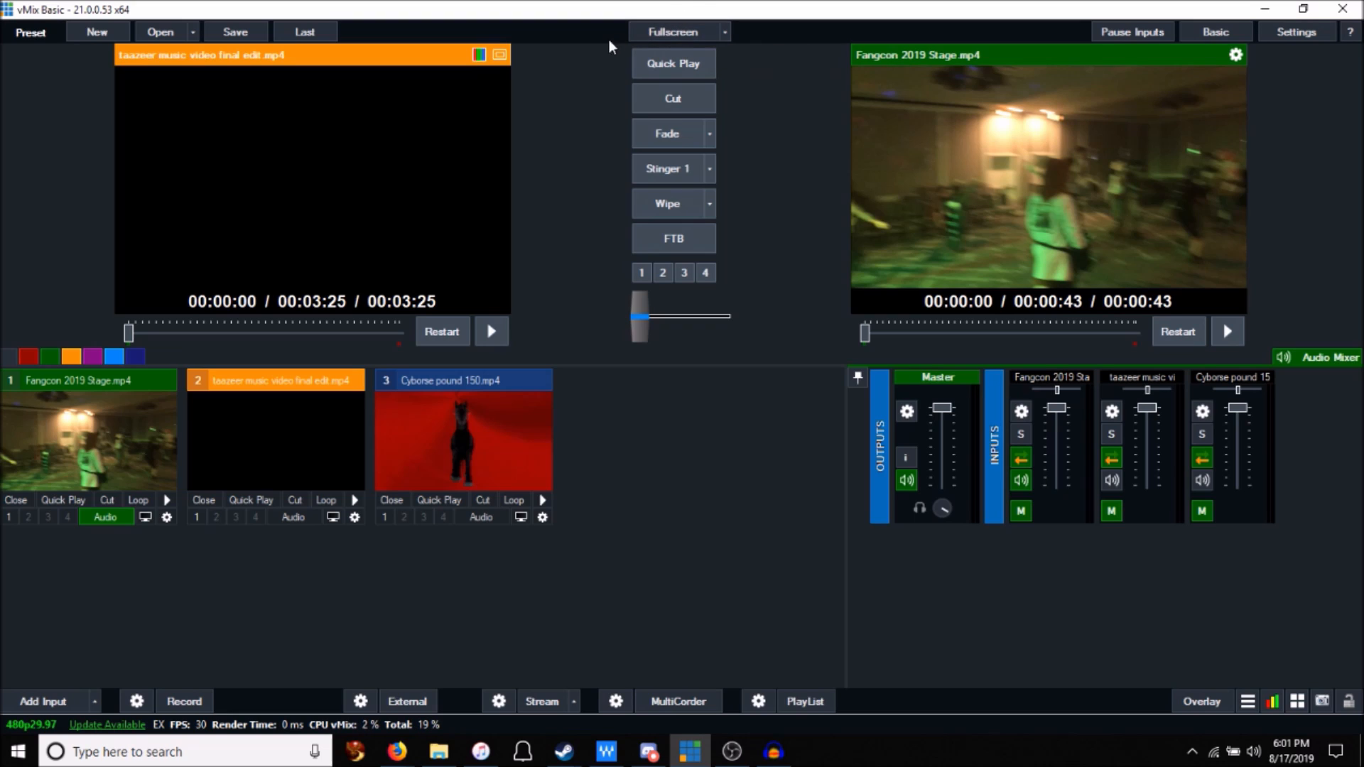
pyautogui.click(677, 33)
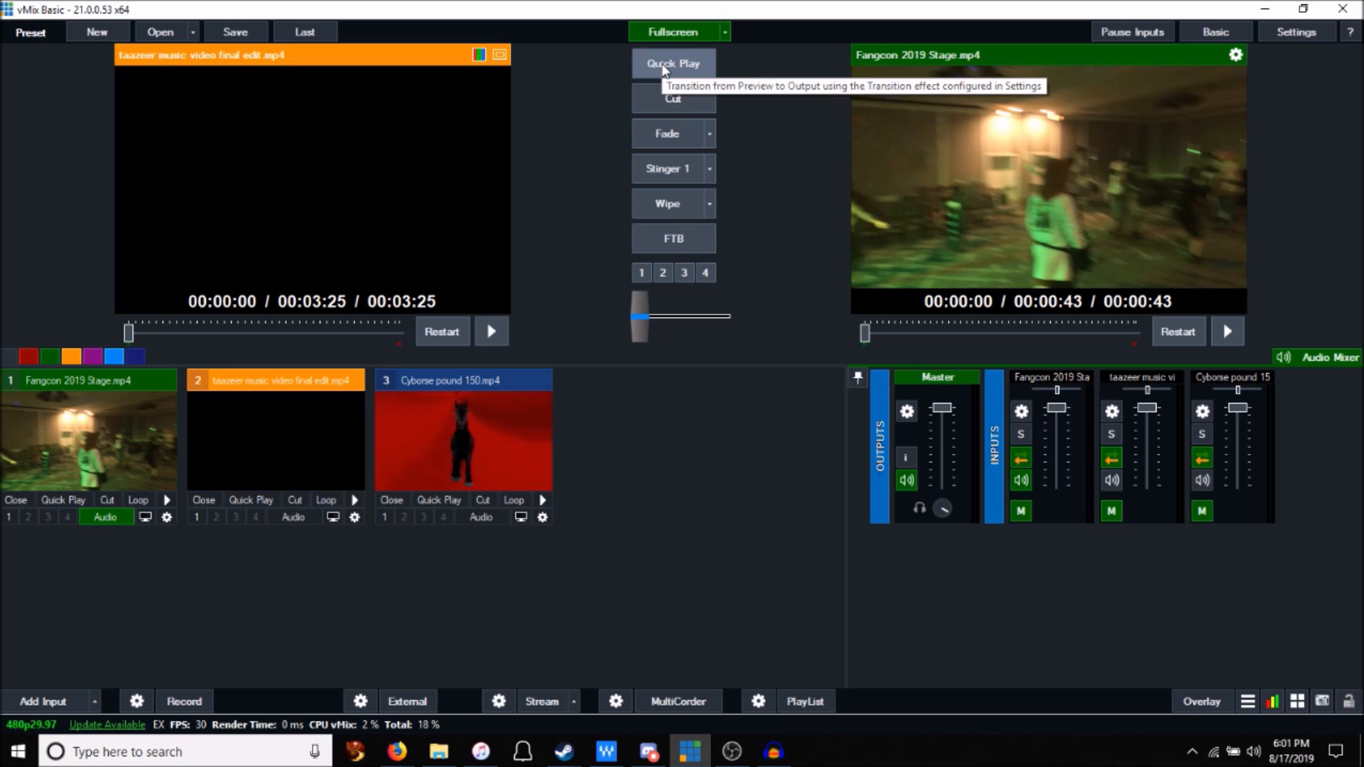
# Step: Swap the preview and output videos repeatedly with Quick Play, ending on Fangcon 2019 Stage.mp4 in the output, and pause it
pyautogui.click(662, 65)
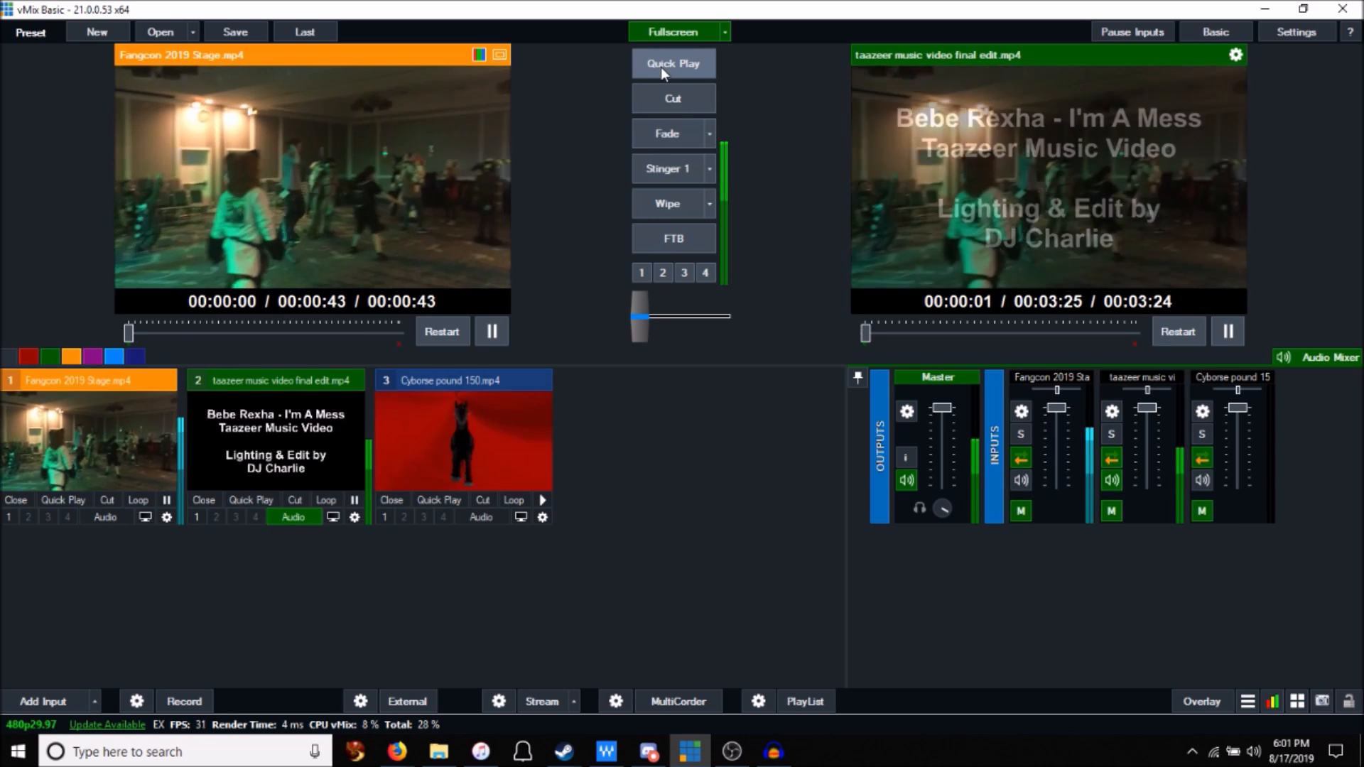
pyautogui.click(660, 66)
pyautogui.click(660, 66)
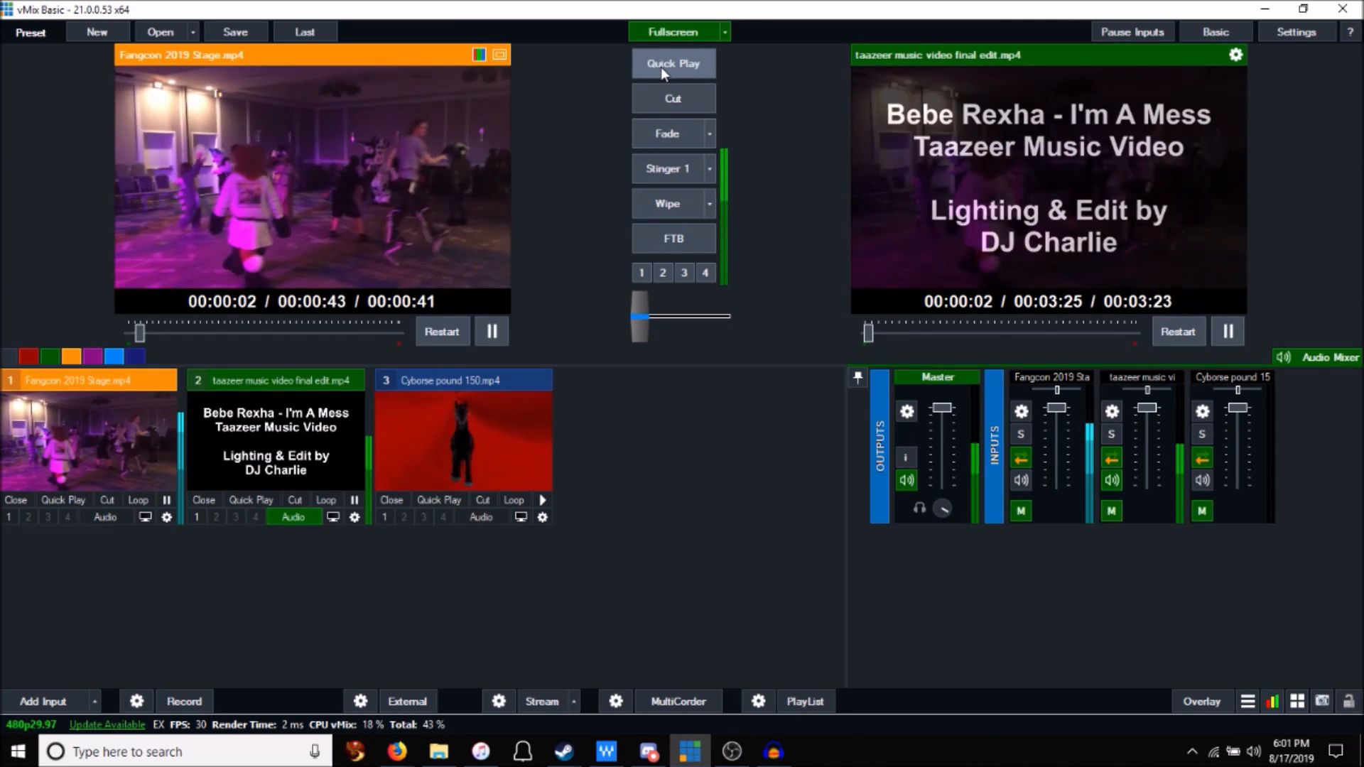
pyautogui.click(661, 67)
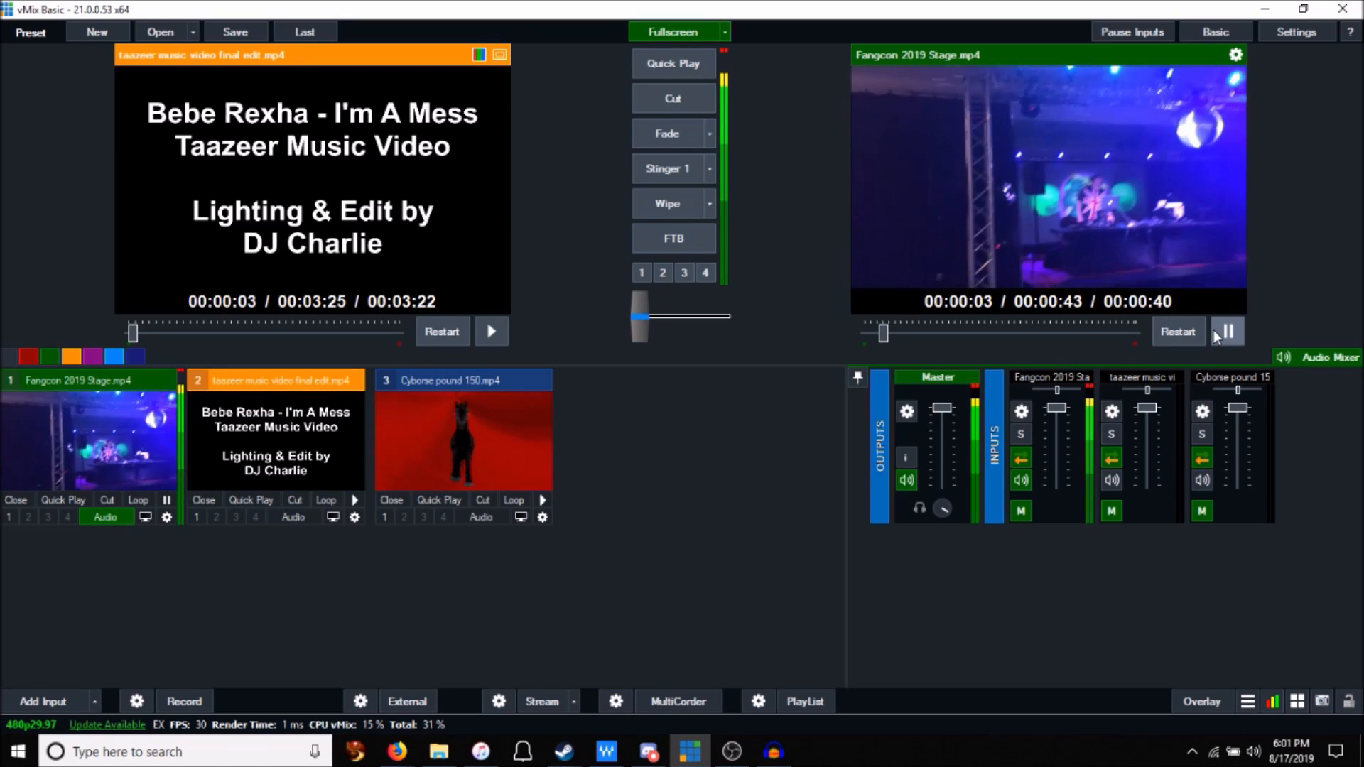
pyautogui.click(1227, 331)
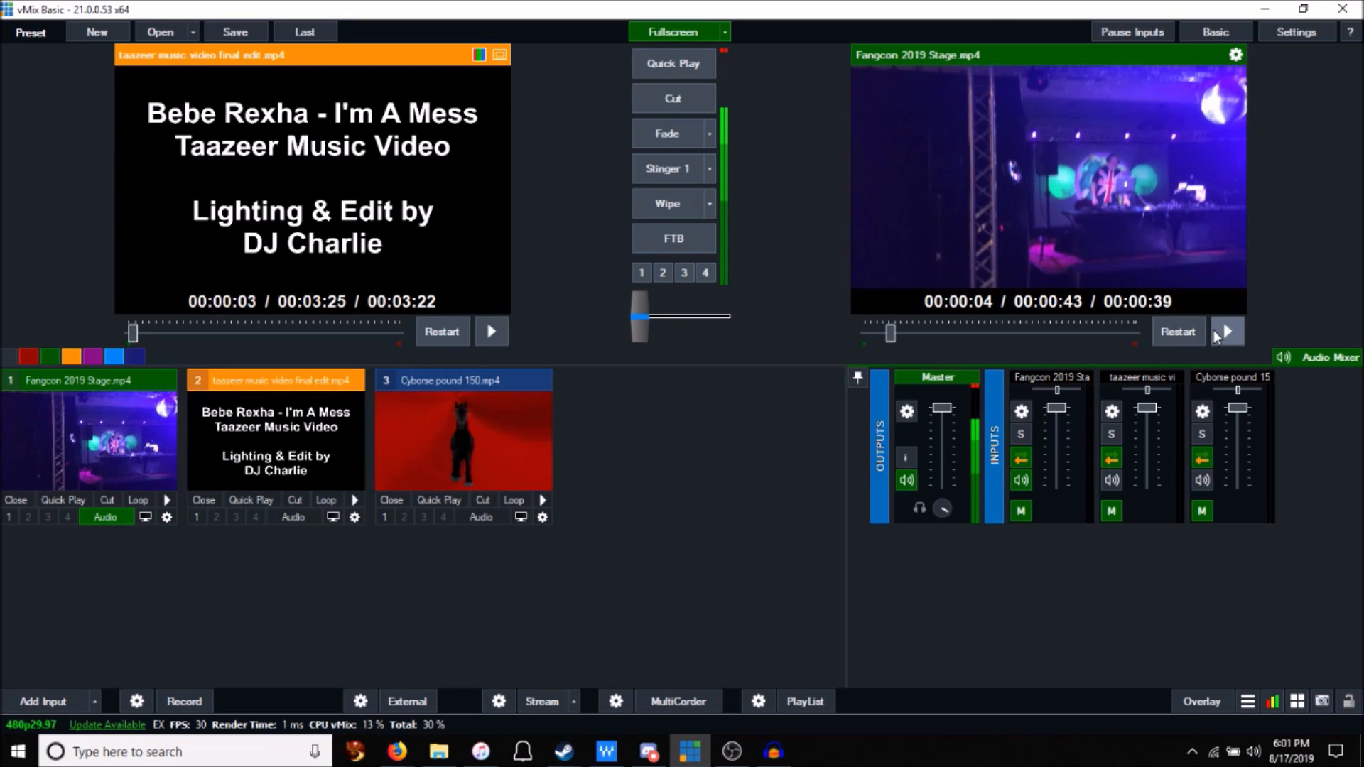
# Step: Cut back and forth between the preview and output videos, ending on Fangcon 2019 Stage.mp4, and pause the output
pyautogui.click(668, 103)
pyautogui.click(668, 103)
pyautogui.click(668, 103)
pyautogui.click(668, 108)
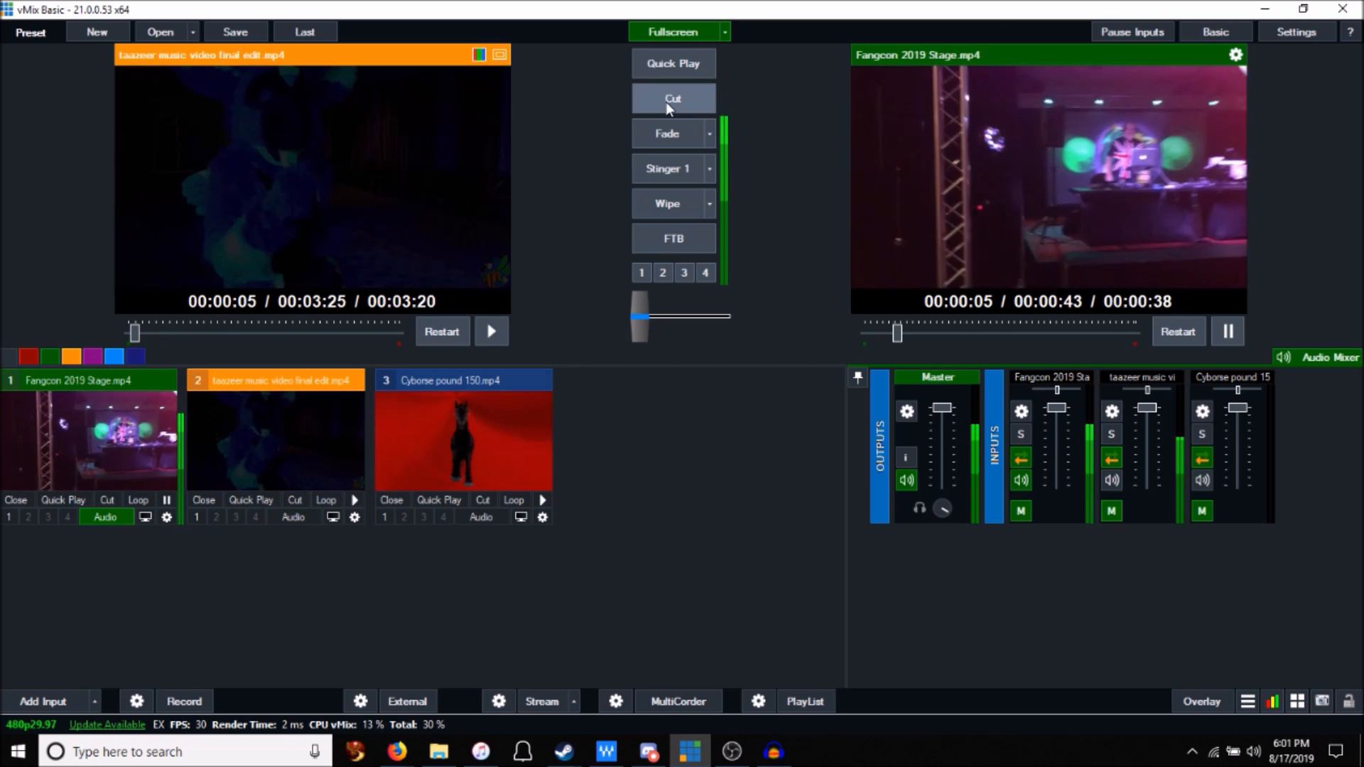
pyautogui.click(1227, 335)
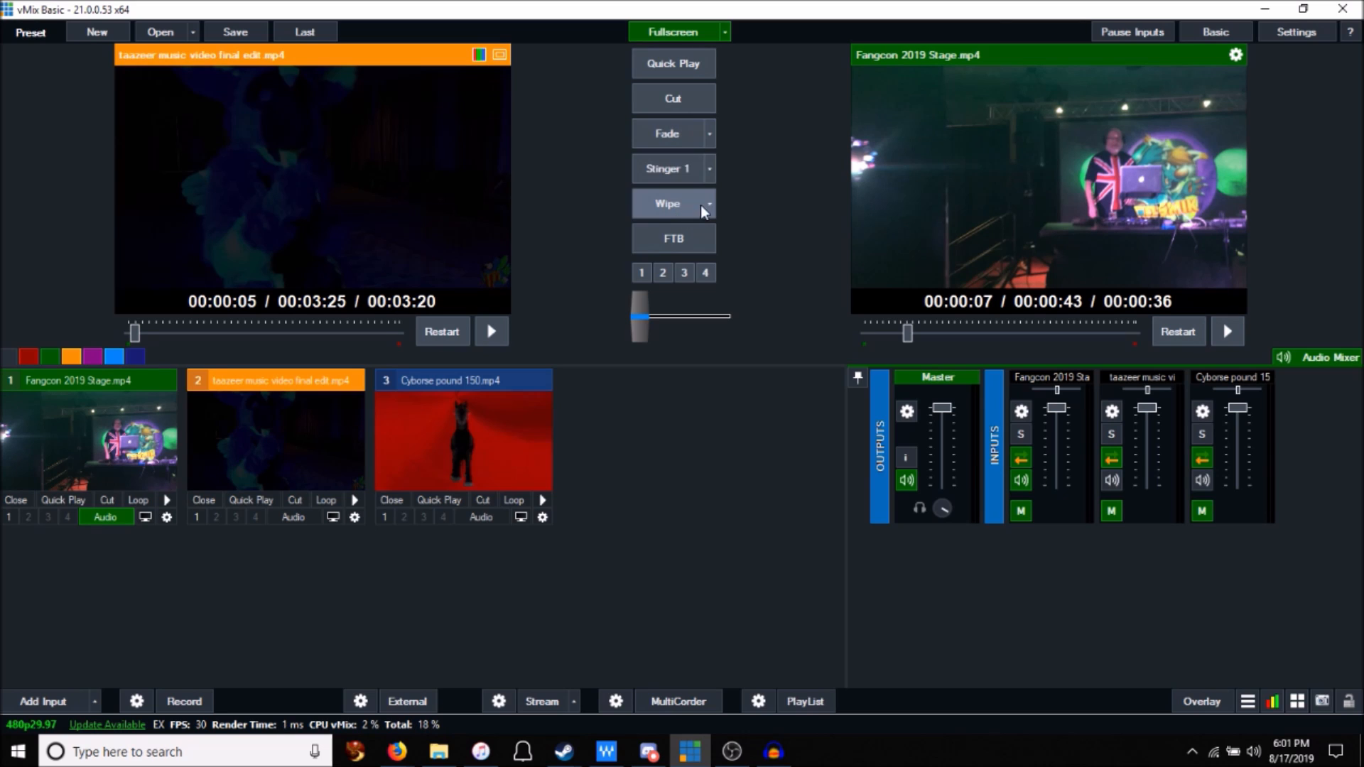
# Step: Review the effects available for the Fade transition without changing it, and fade between the two videos and back
pyautogui.click(709, 134)
pyautogui.click(712, 138)
pyautogui.click(710, 137)
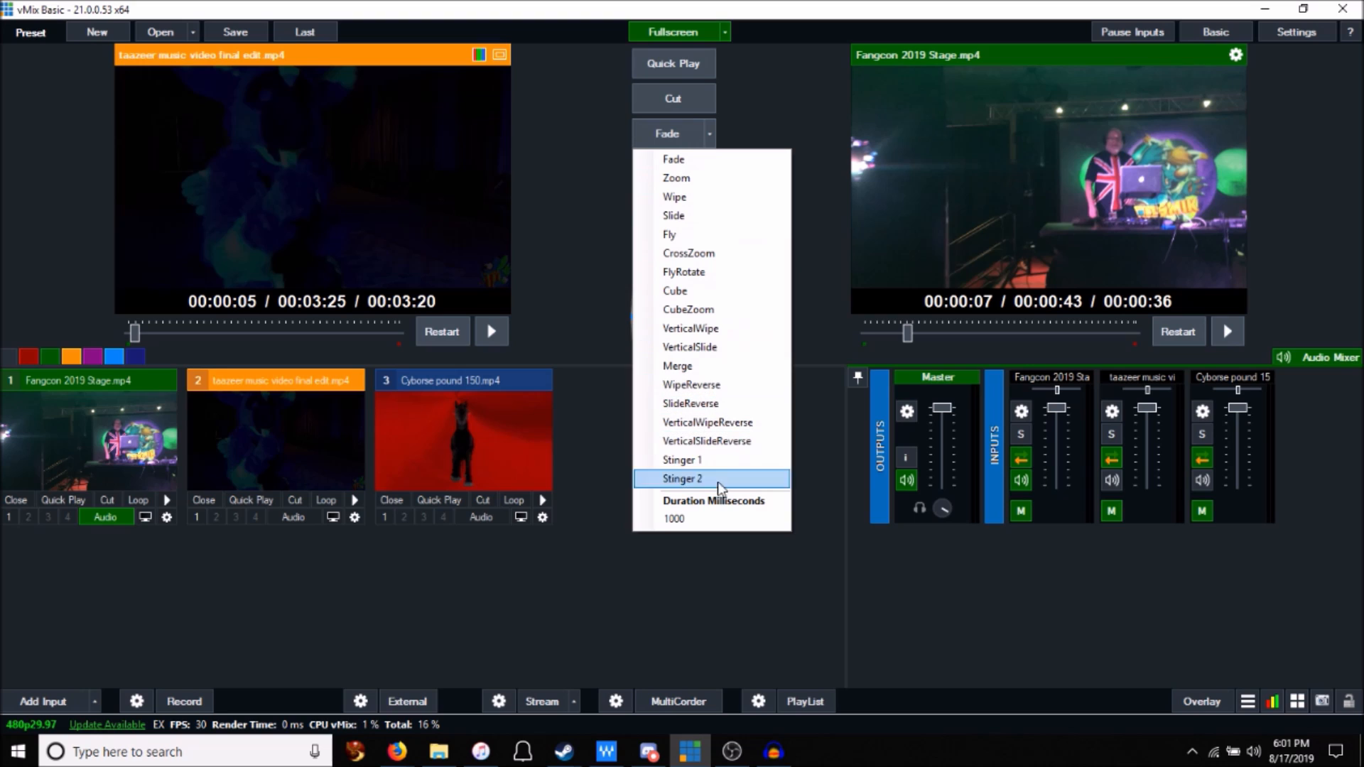
pyautogui.click(770, 114)
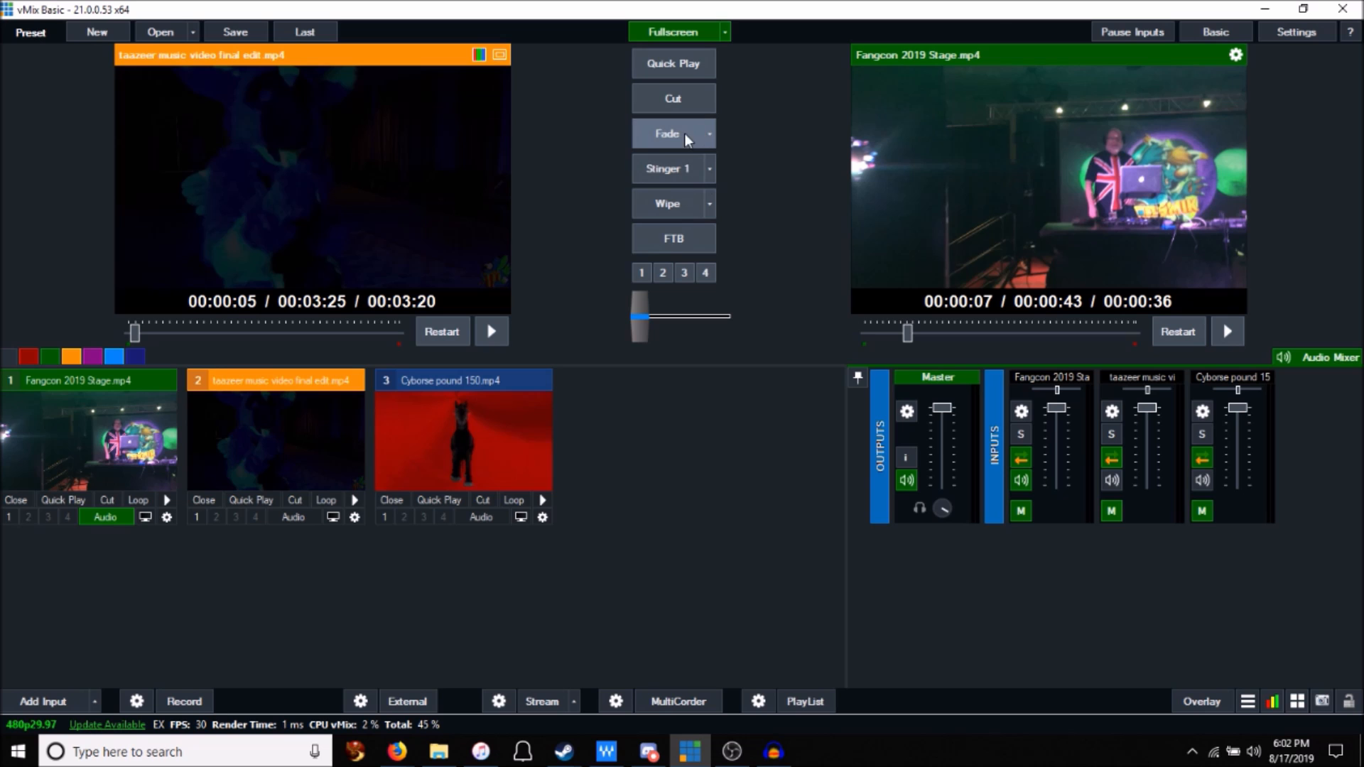
pyautogui.click(682, 135)
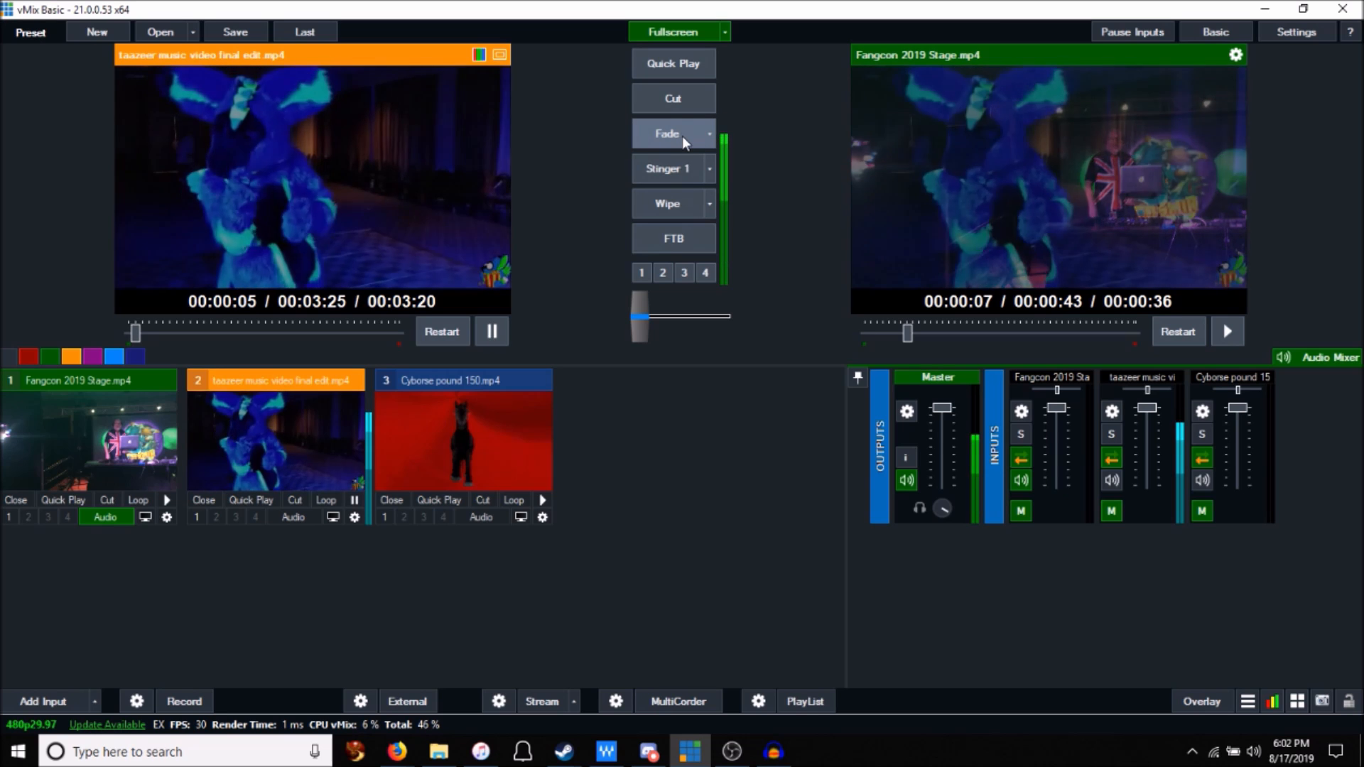
pyautogui.click(682, 135)
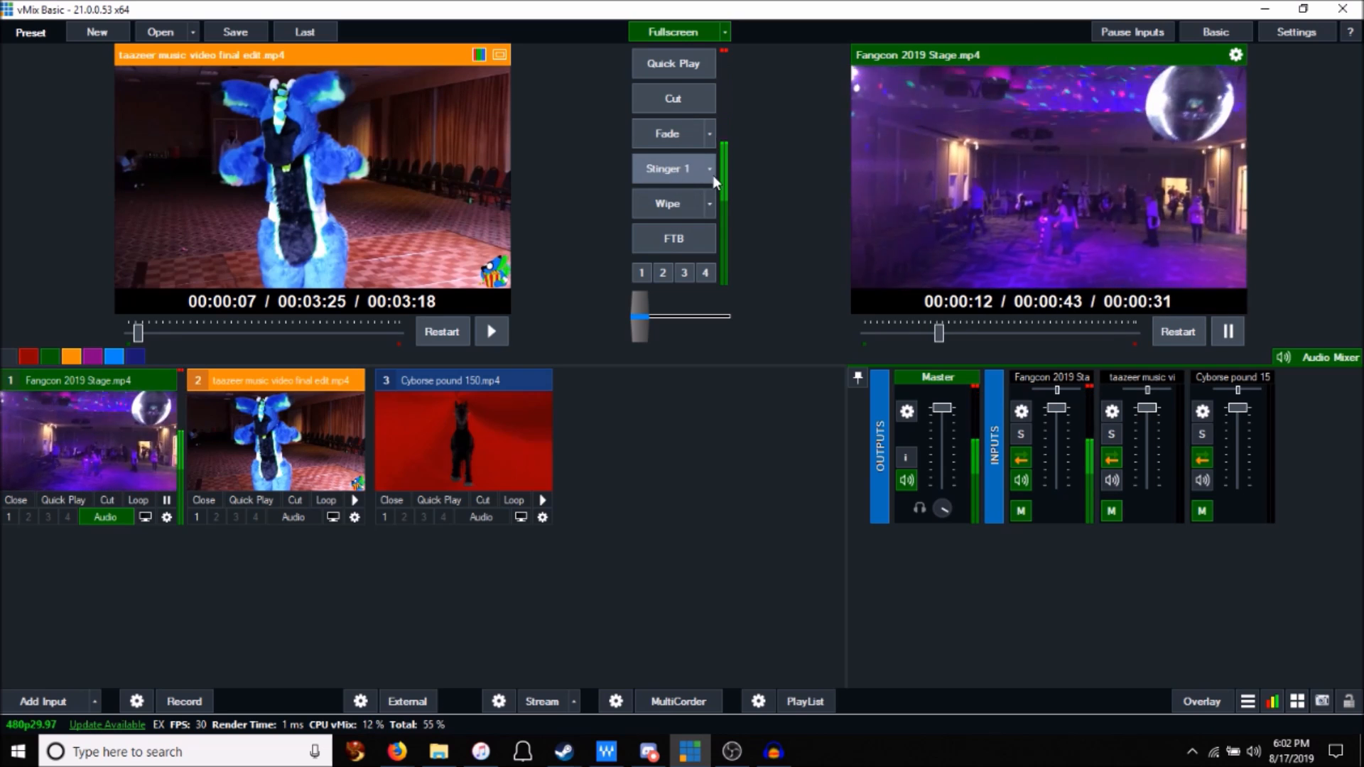
# Step: Transition back and forth between the preview and output videos using Stinger 1
pyautogui.click(710, 169)
pyautogui.click(668, 167)
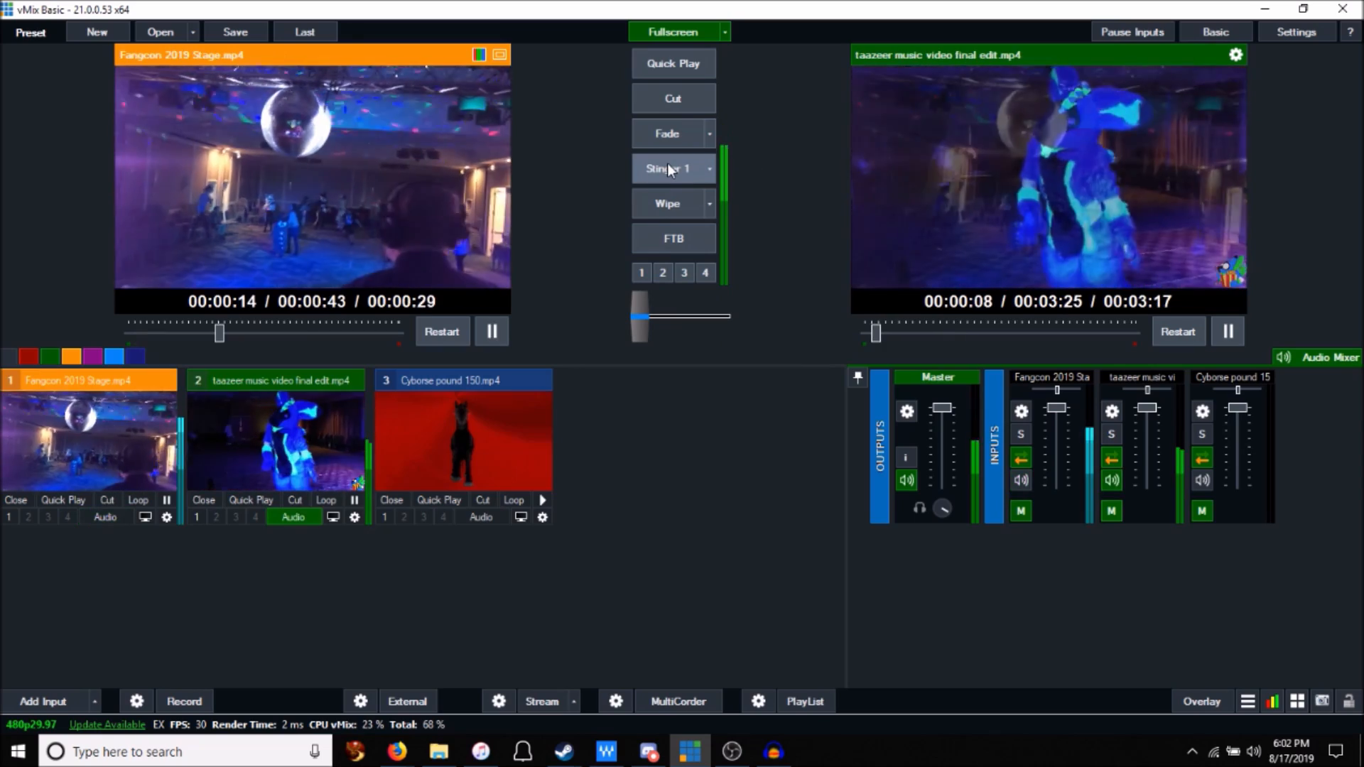
pyautogui.click(667, 163)
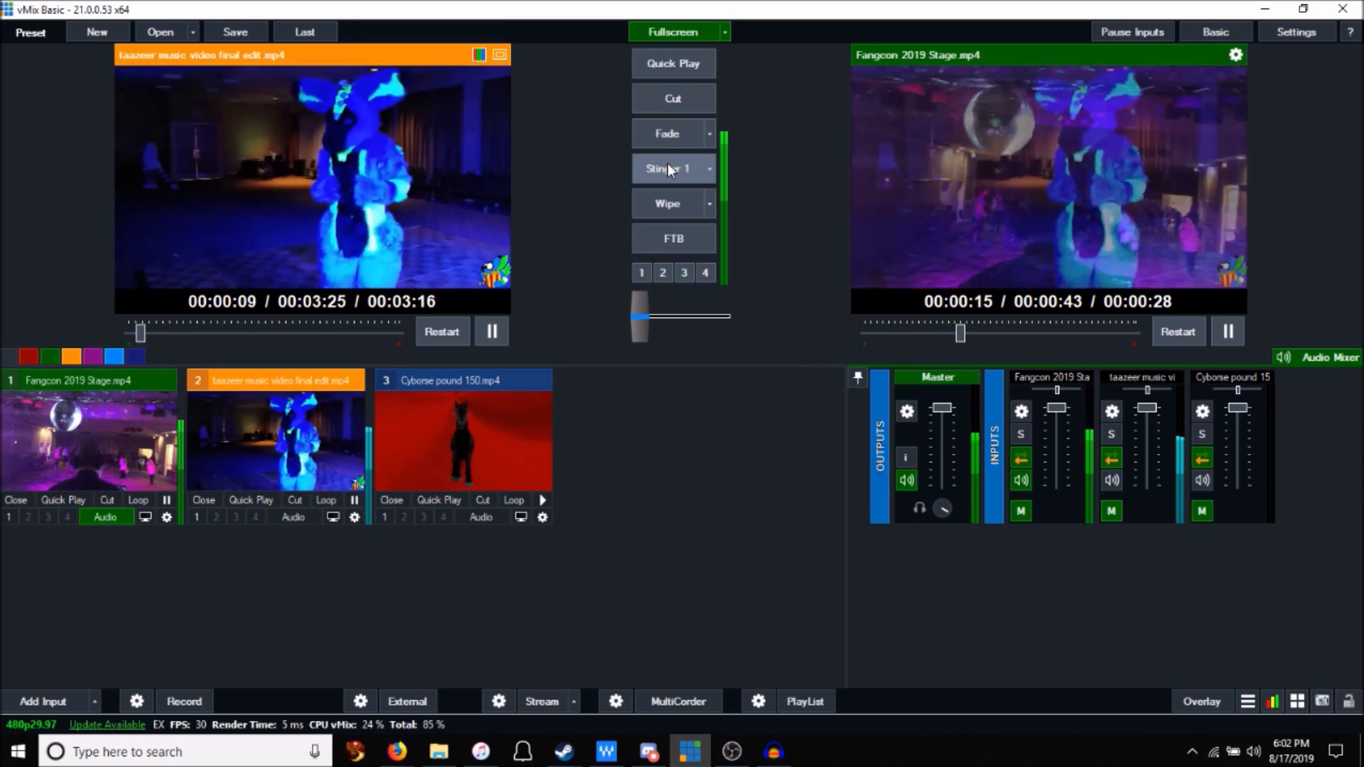
pyautogui.click(667, 164)
pyautogui.click(667, 164)
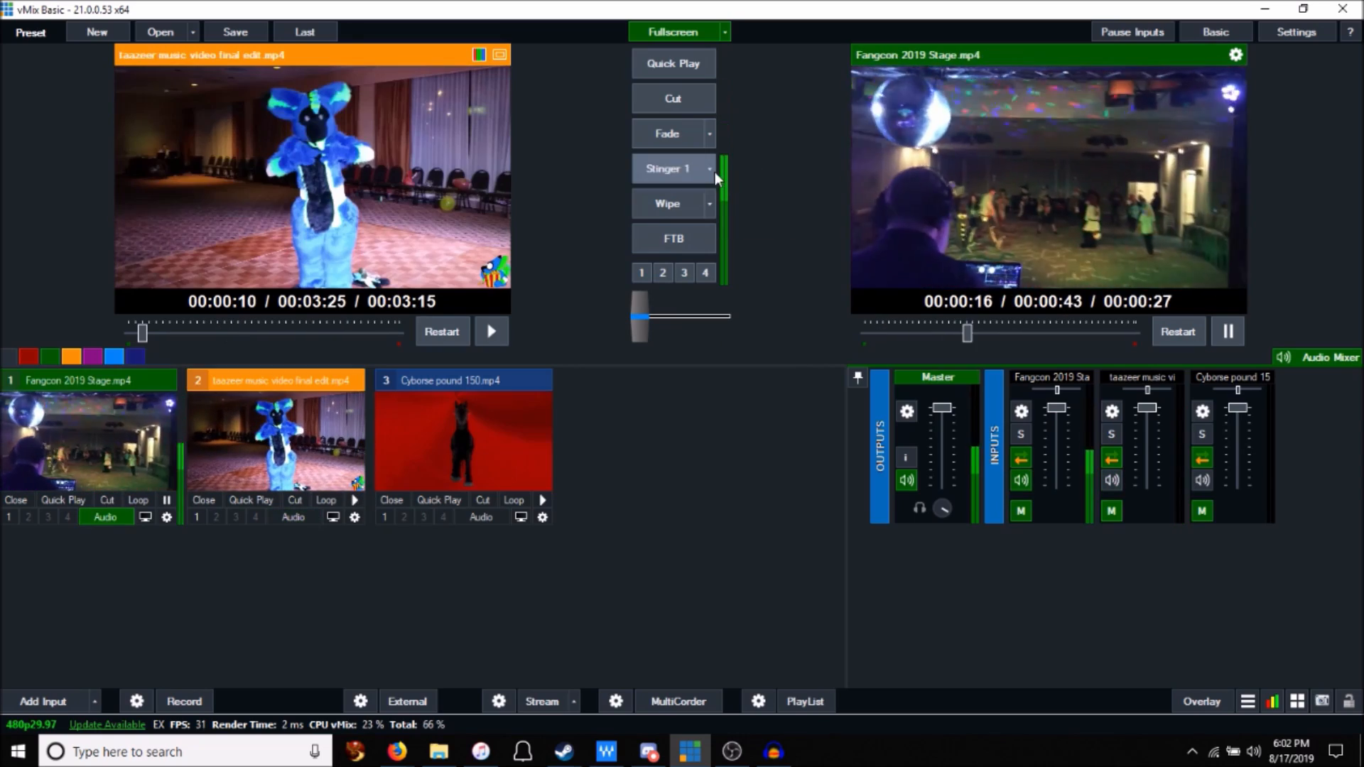
# Step: Change the Stinger 1 transition to Cube and run it between the two videos
pyautogui.click(710, 169)
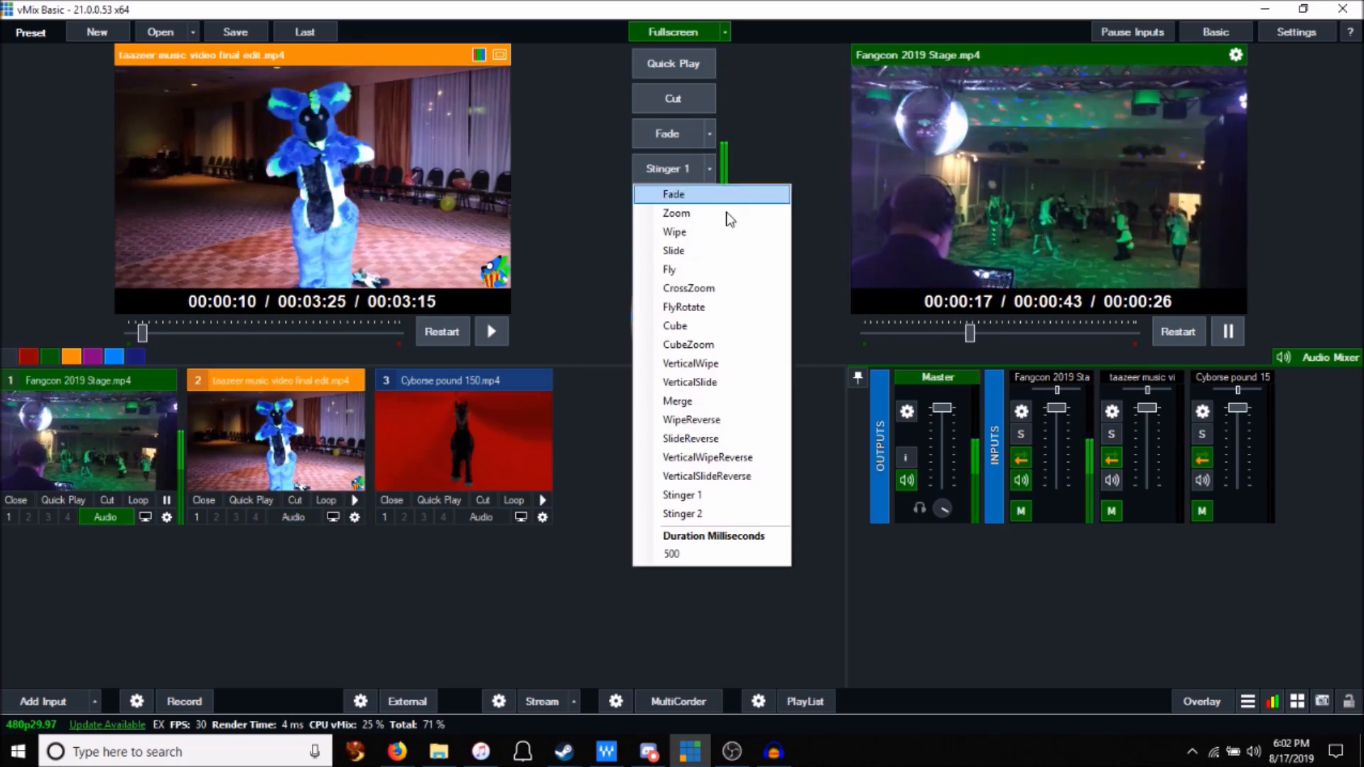
pyautogui.click(707, 328)
pyautogui.click(667, 178)
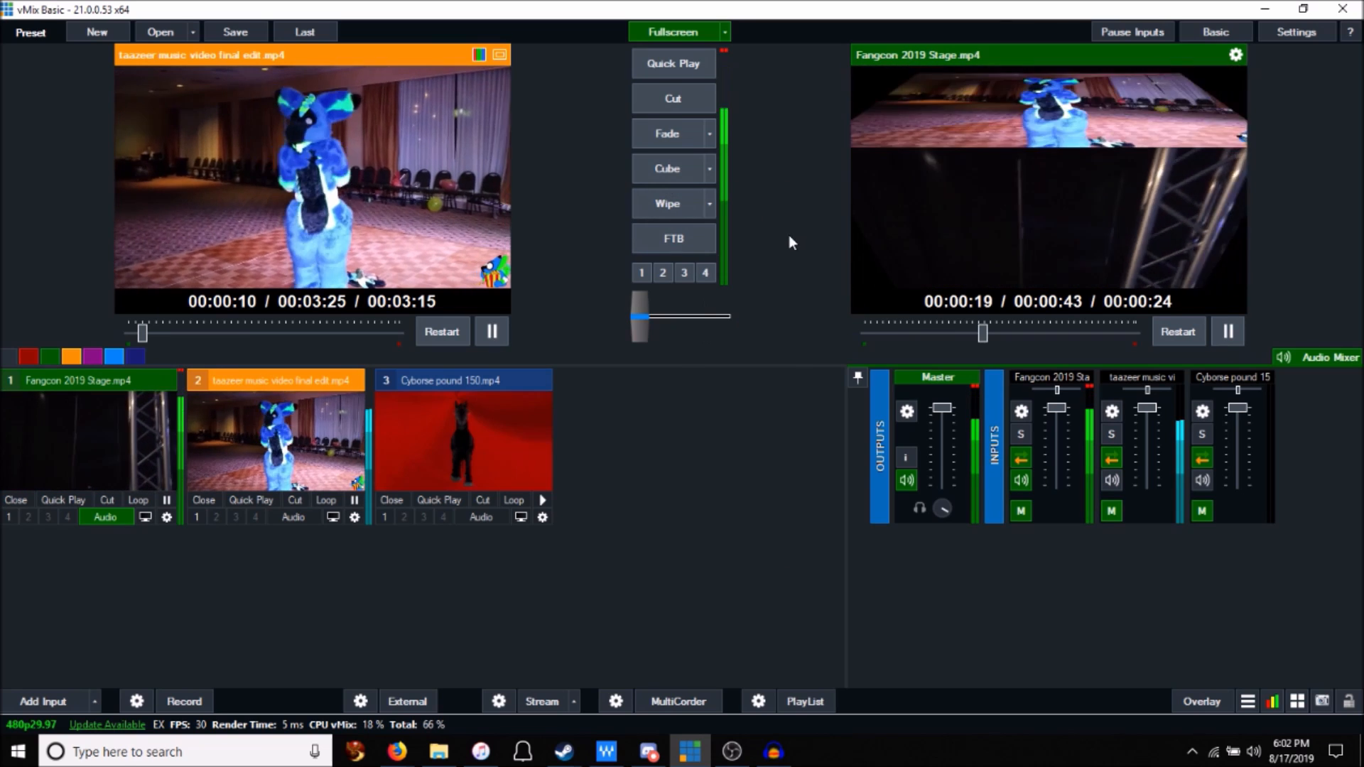
# Step: Run the Wipe transition to bring Fangcon 2019 Stage.mp4 back to the output, and pause its playback
pyautogui.click(673, 205)
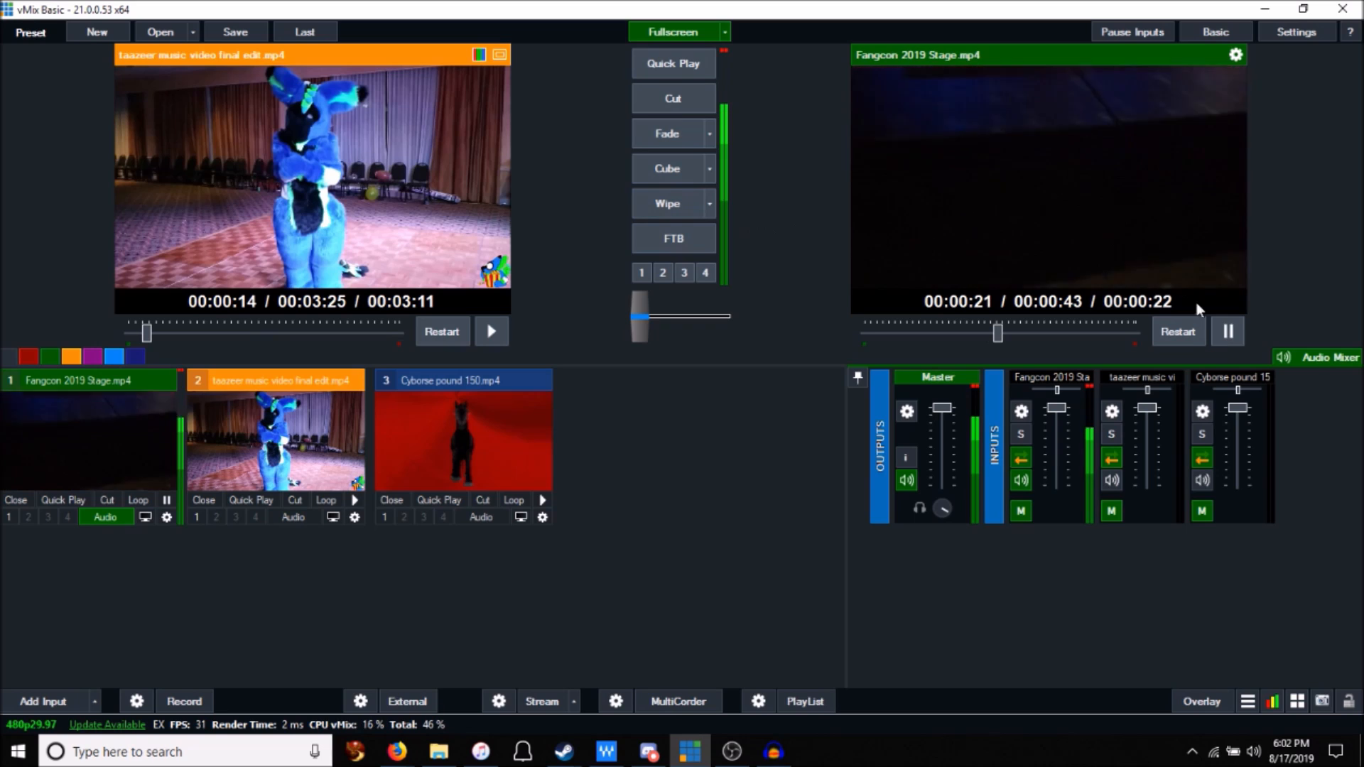
pyautogui.click(1226, 331)
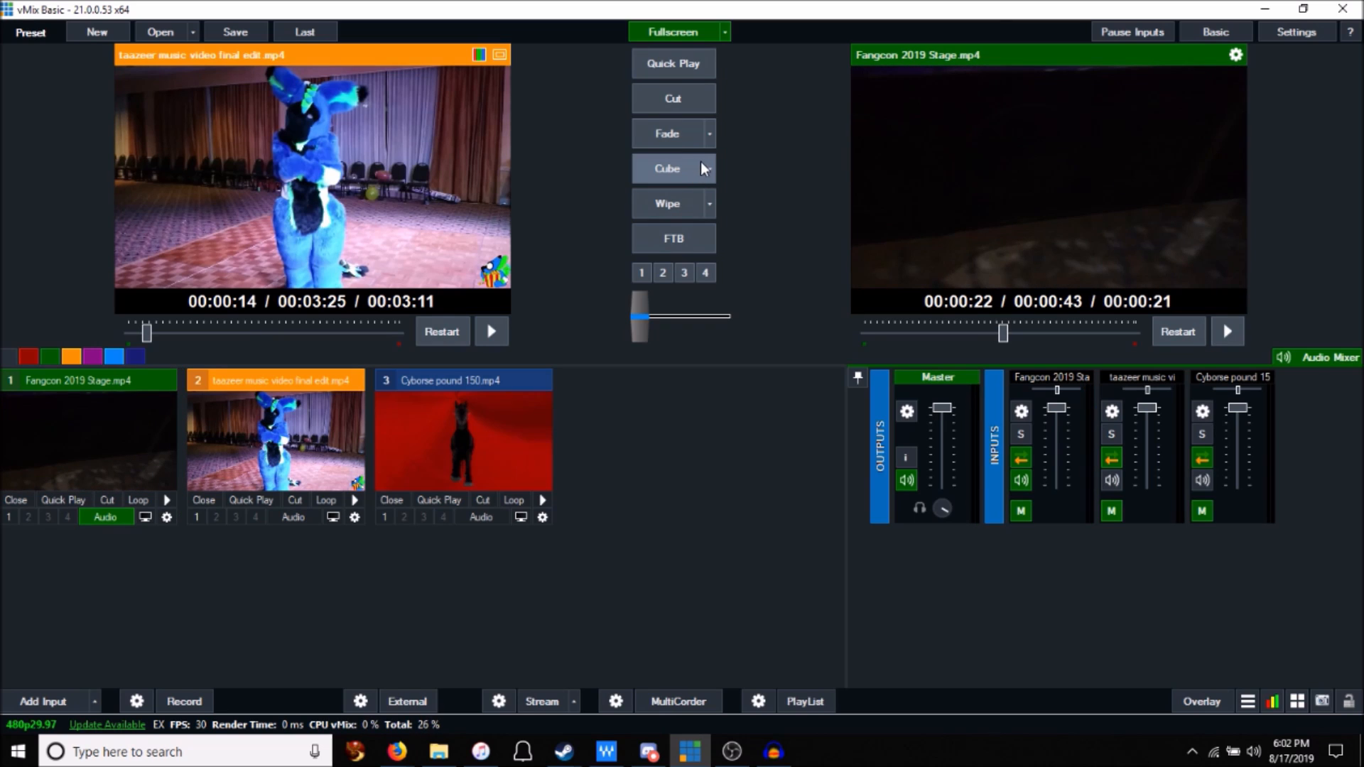
# Step: Set the Cube transition's duration to 4000 milliseconds
pyautogui.click(710, 135)
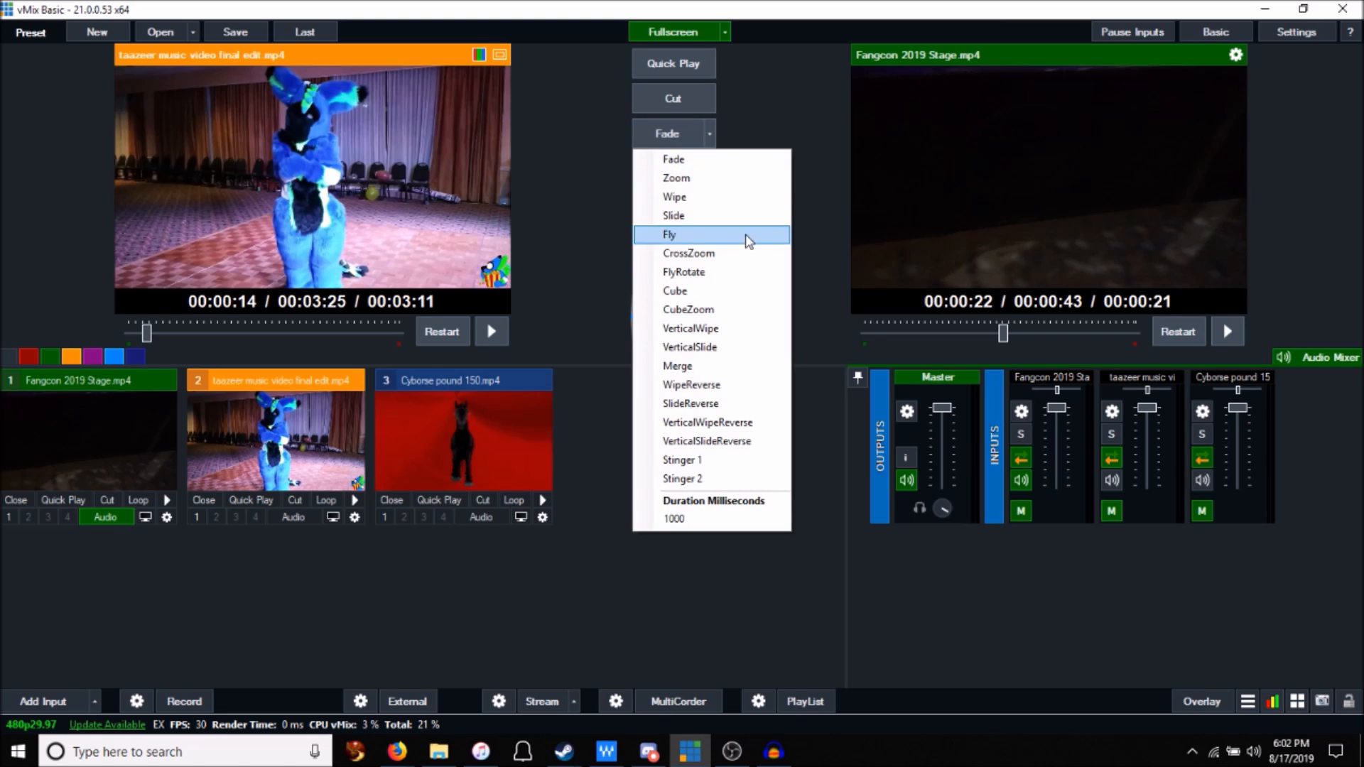
pyautogui.click(740, 128)
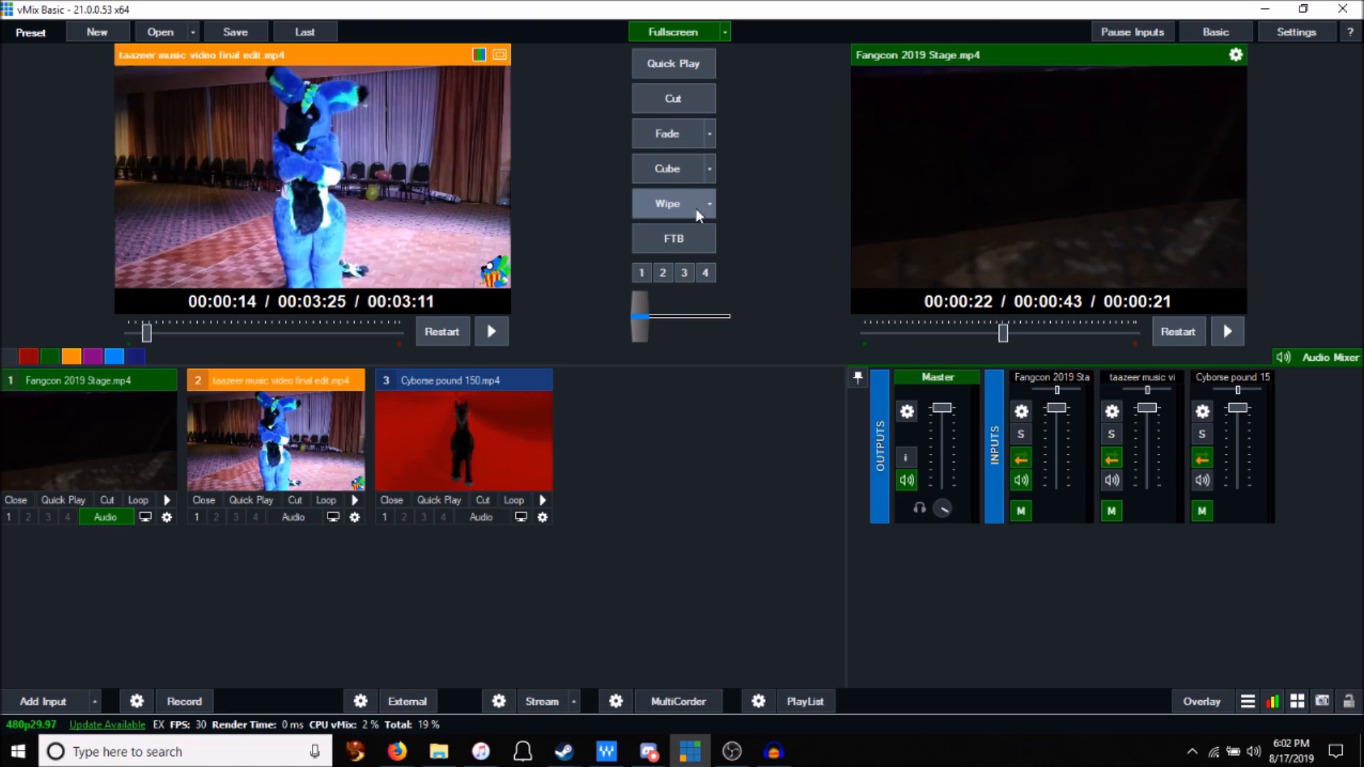
pyautogui.click(709, 133)
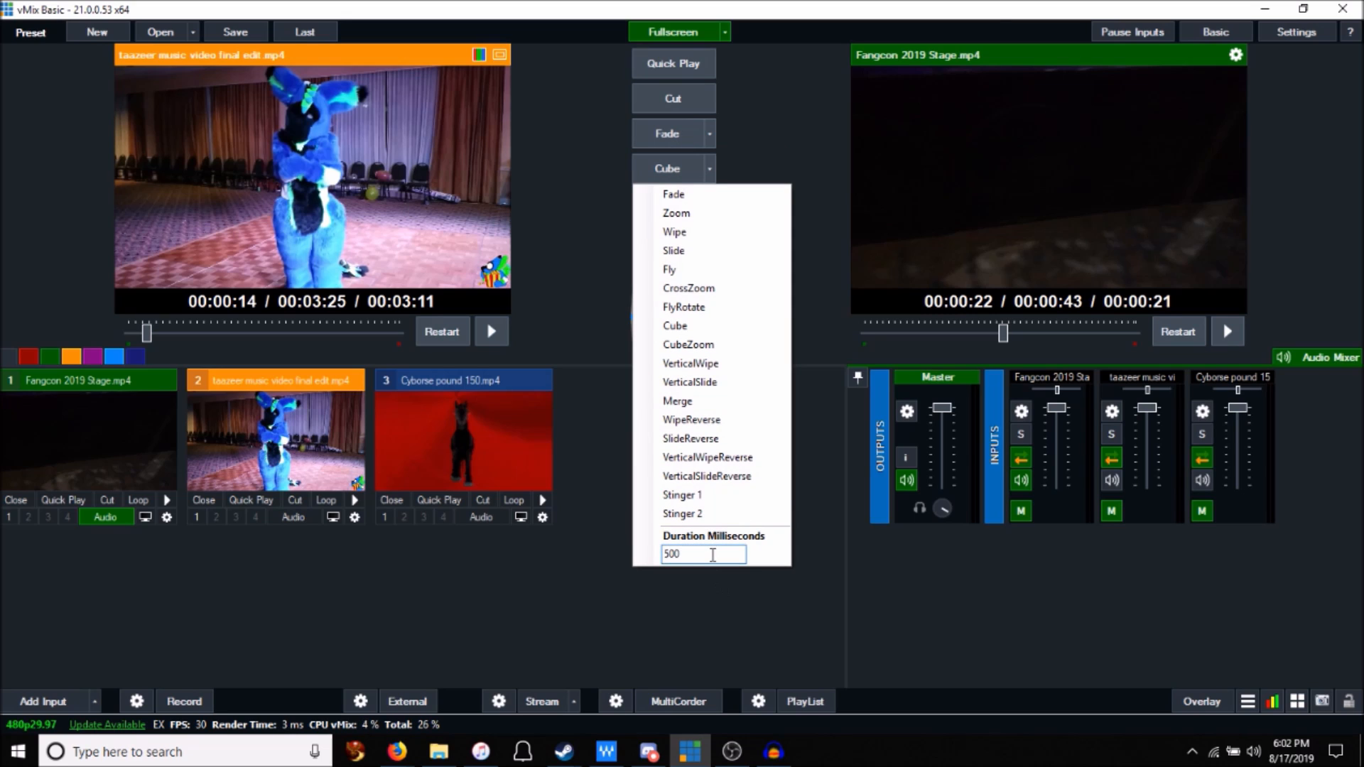
pyautogui.moveTo(692, 556); pyautogui.dragTo(632, 557)
pyautogui.press('Right')
pyautogui.press('Delete')
pyautogui.press('Delete')
pyautogui.write('4000')
pyautogui.press('Return')
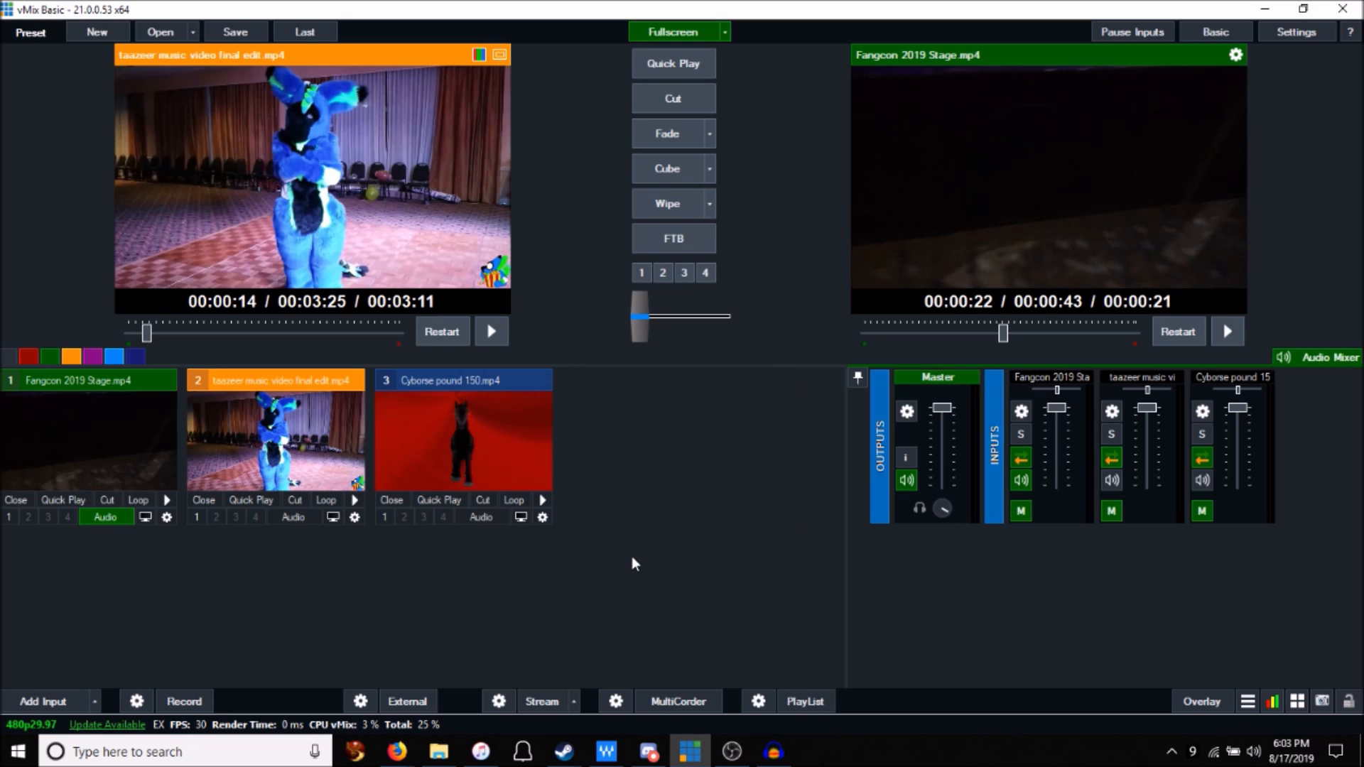
pyautogui.click(707, 177)
pyautogui.click(746, 152)
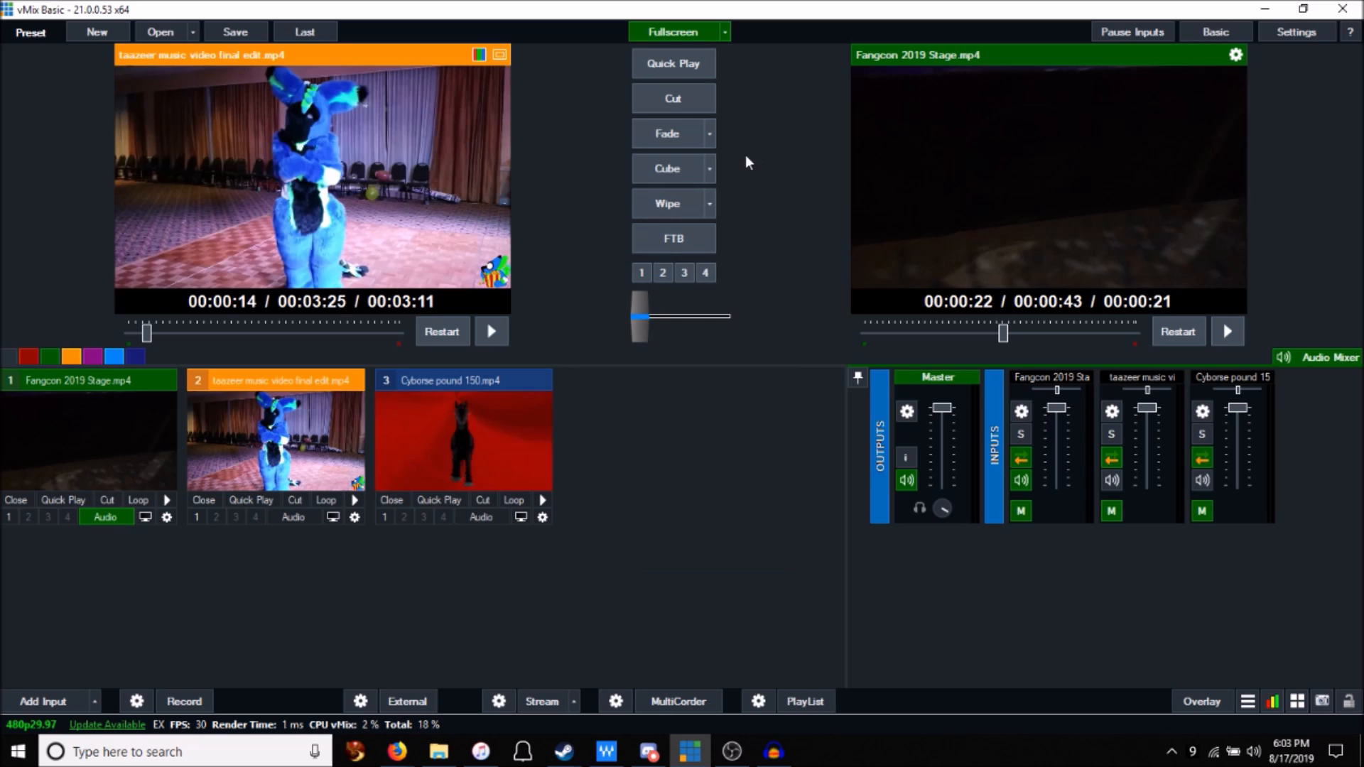
pyautogui.click(709, 134)
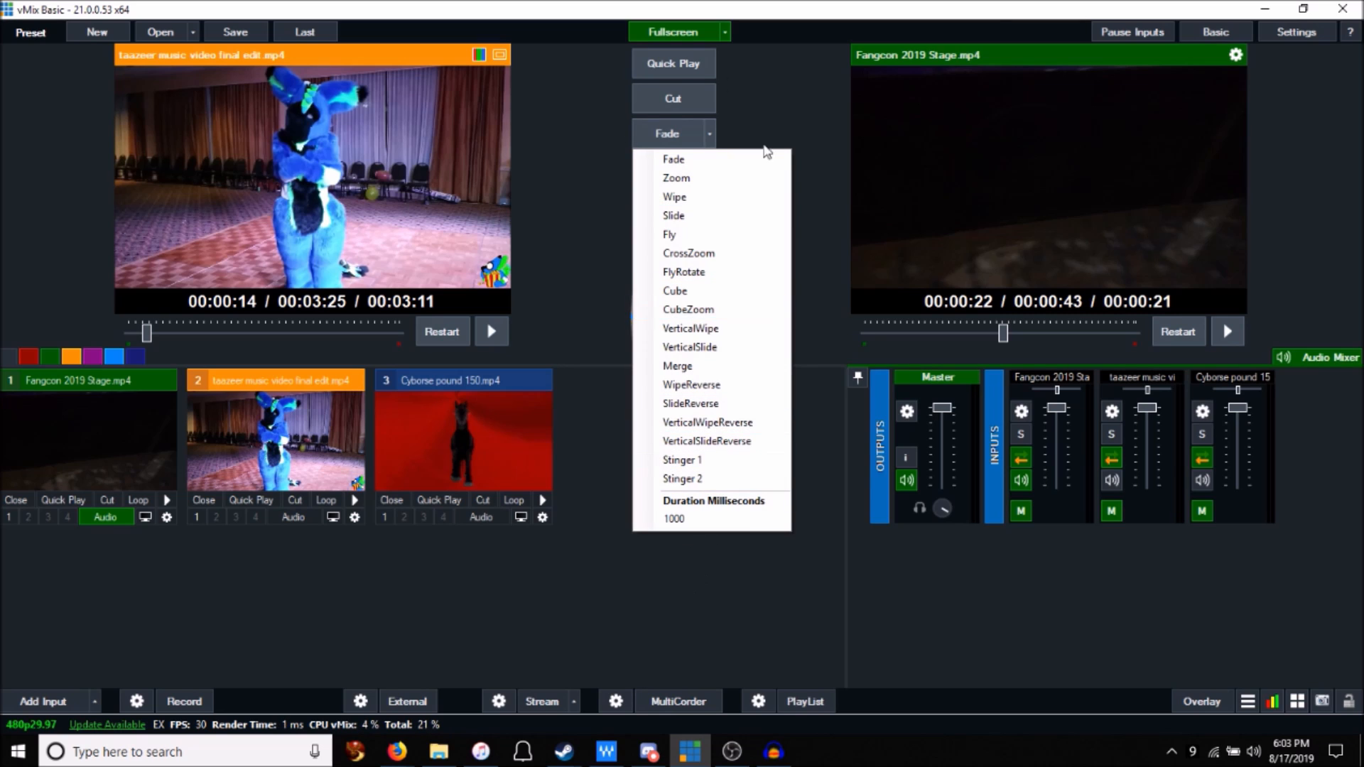
pyautogui.click(796, 130)
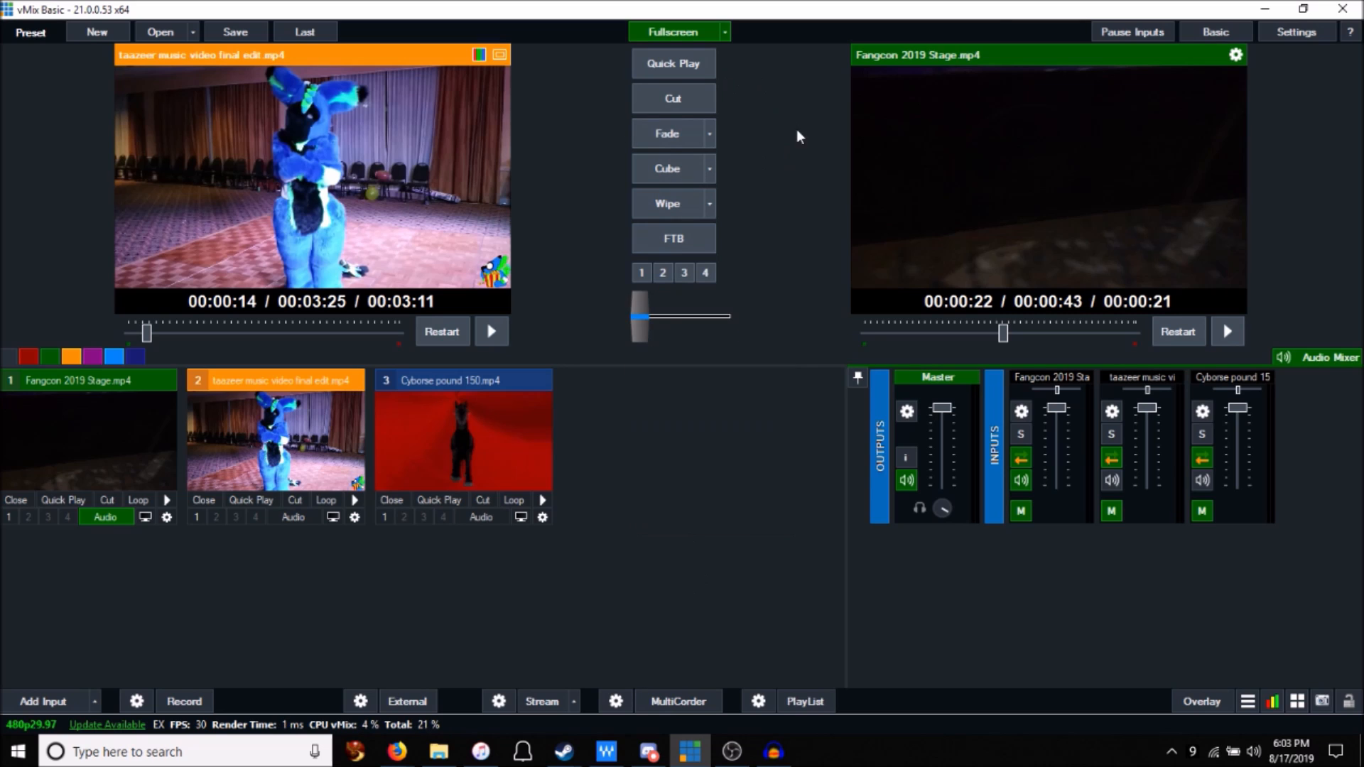
# Step: Run the Cube transition between the two videos, return Fangcon 2019 Stage.mp4 to the output, and pause it
pyautogui.click(684, 176)
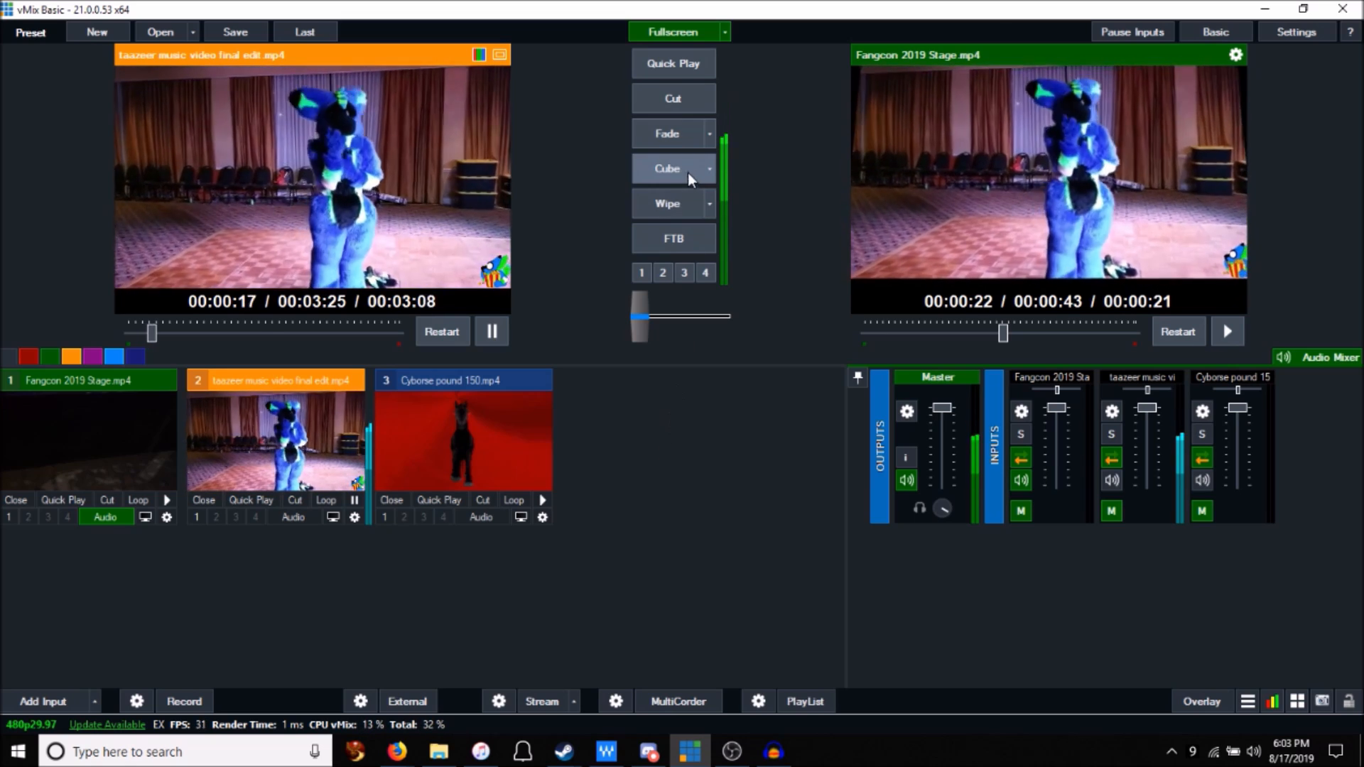
pyautogui.click(683, 172)
pyautogui.click(667, 138)
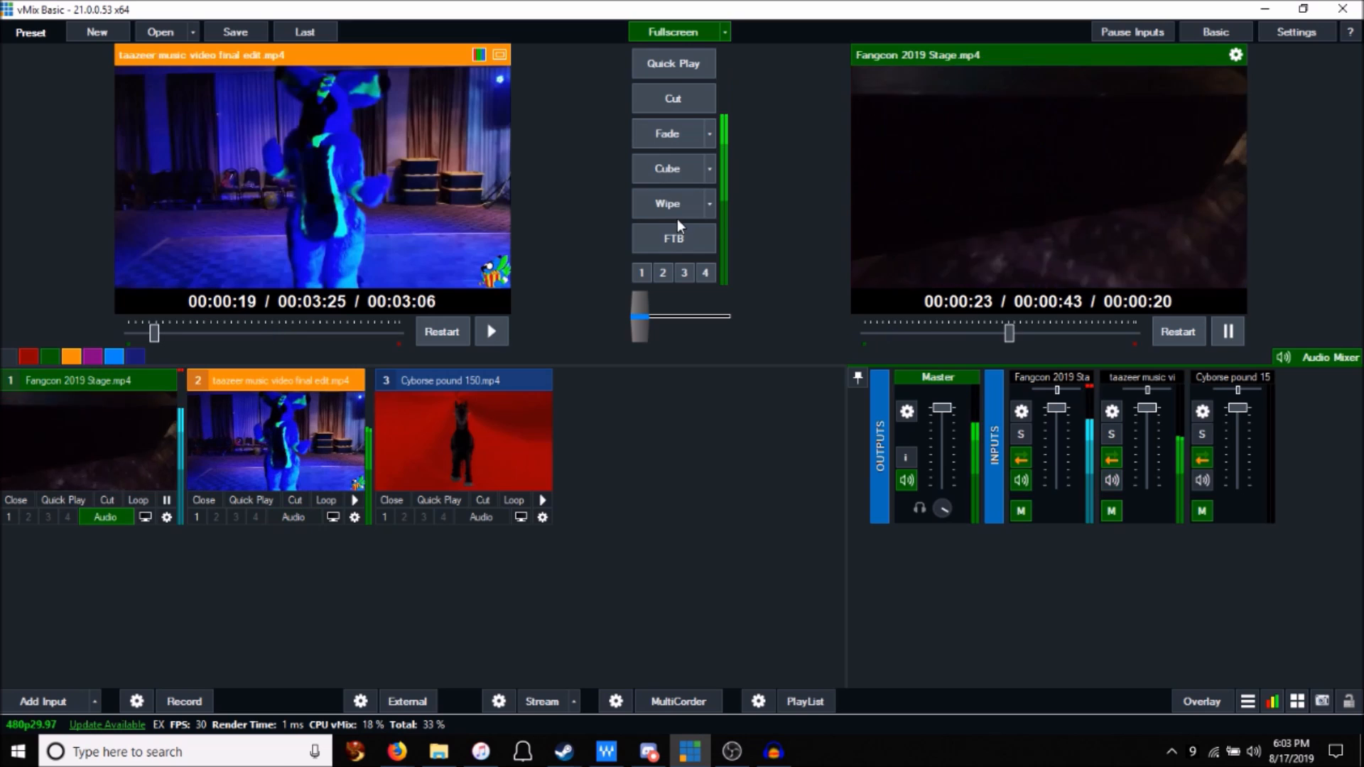
pyautogui.click(1228, 332)
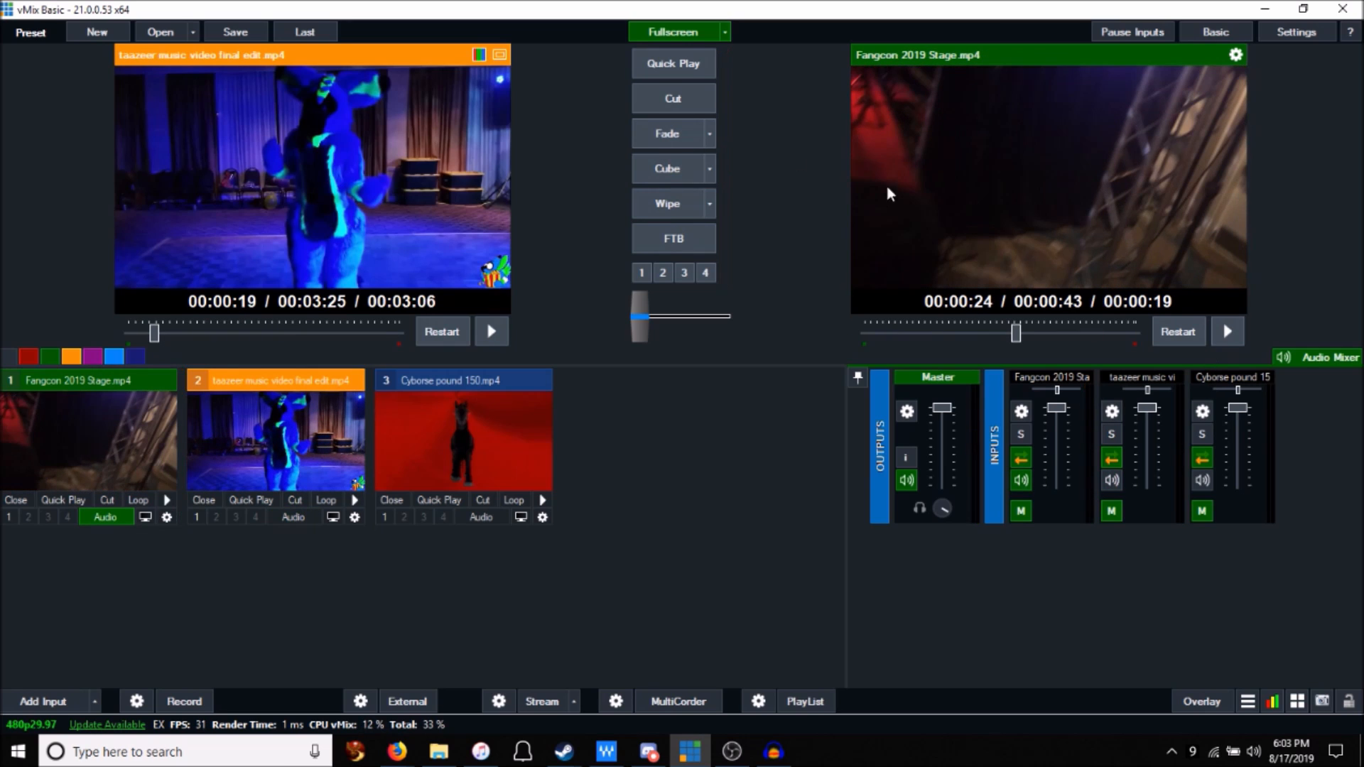
# Step: Try the fade-to-black control and transition manually between the preview and output videos with the T-bar
pyautogui.click(710, 141)
pyautogui.click(829, 164)
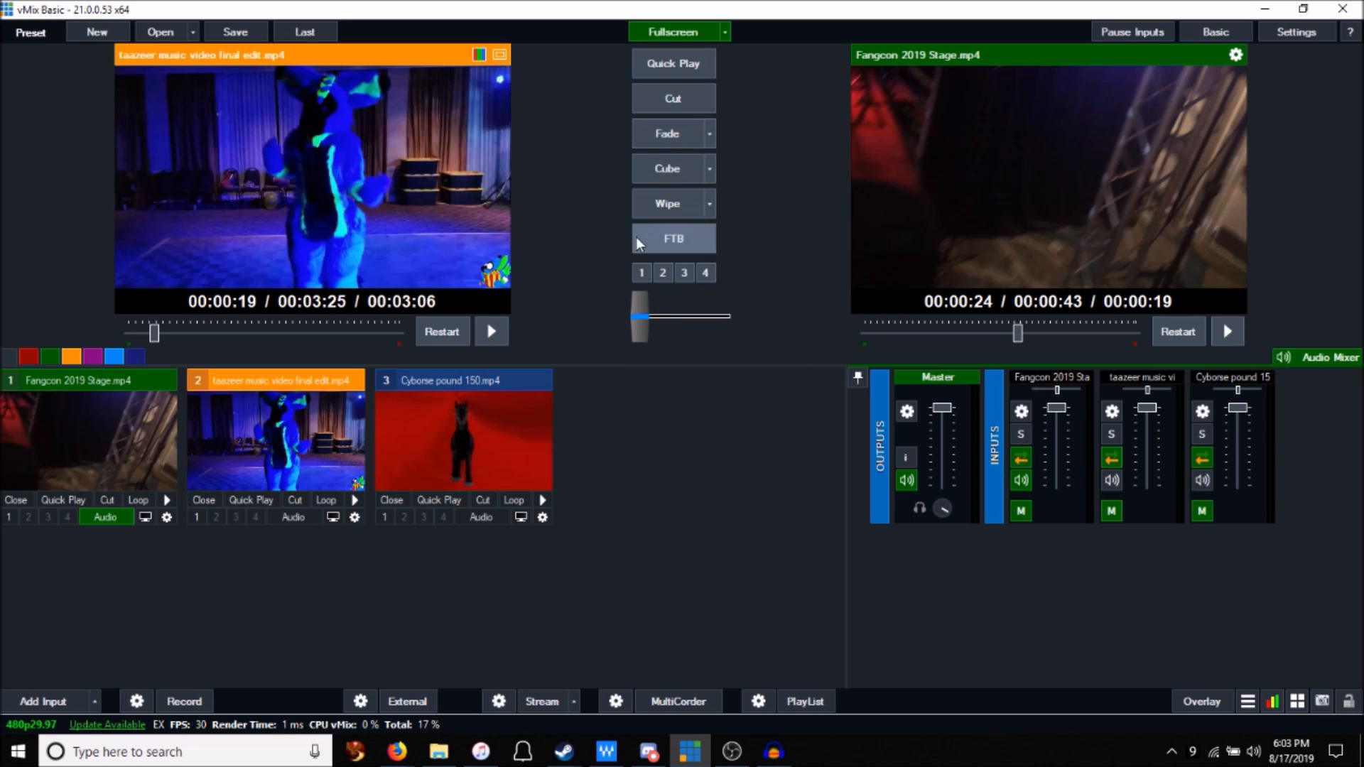
pyautogui.click(689, 241)
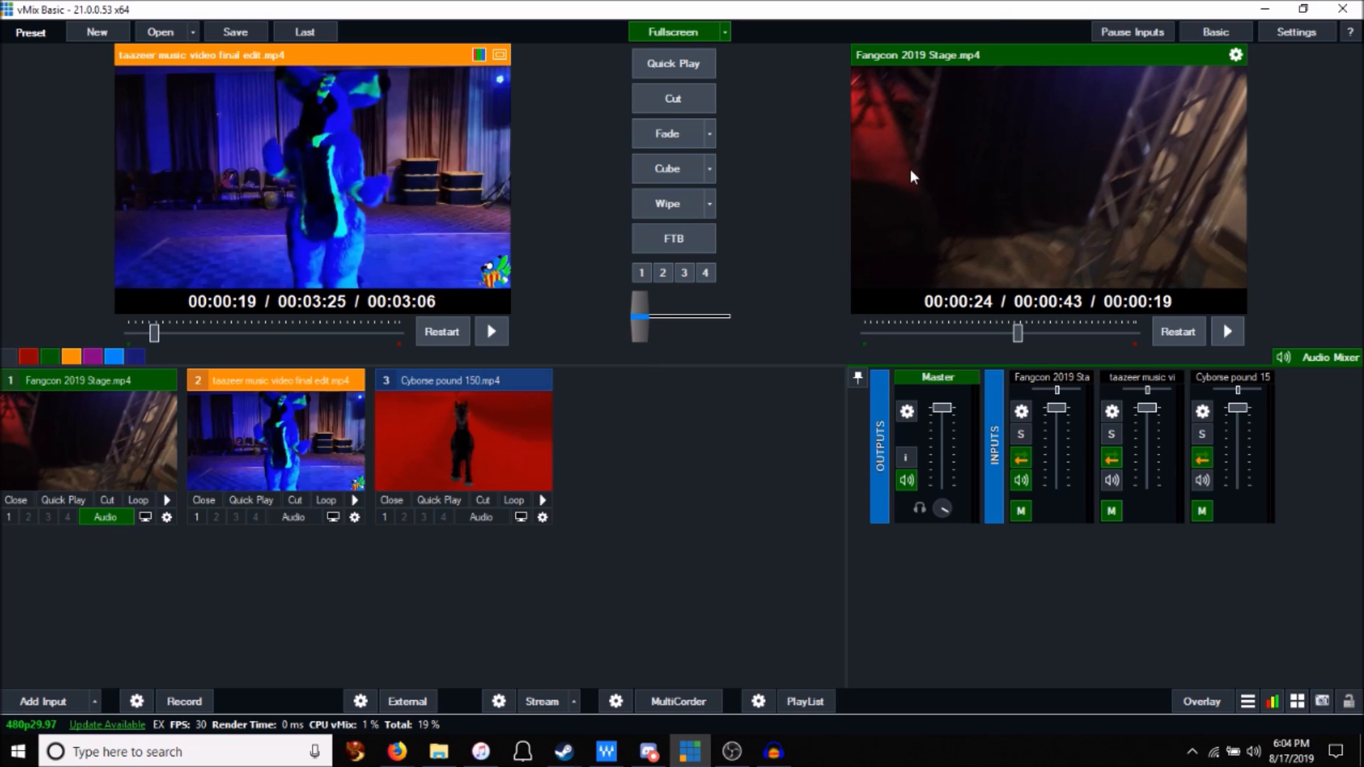
pyautogui.moveTo(641, 326)
pyautogui.mouseDown()
pyautogui.moveTo(721, 327)
pyautogui.moveTo(619, 327)
pyautogui.moveTo(722, 327)
pyautogui.moveTo(617, 325)
pyautogui.mouseUp()
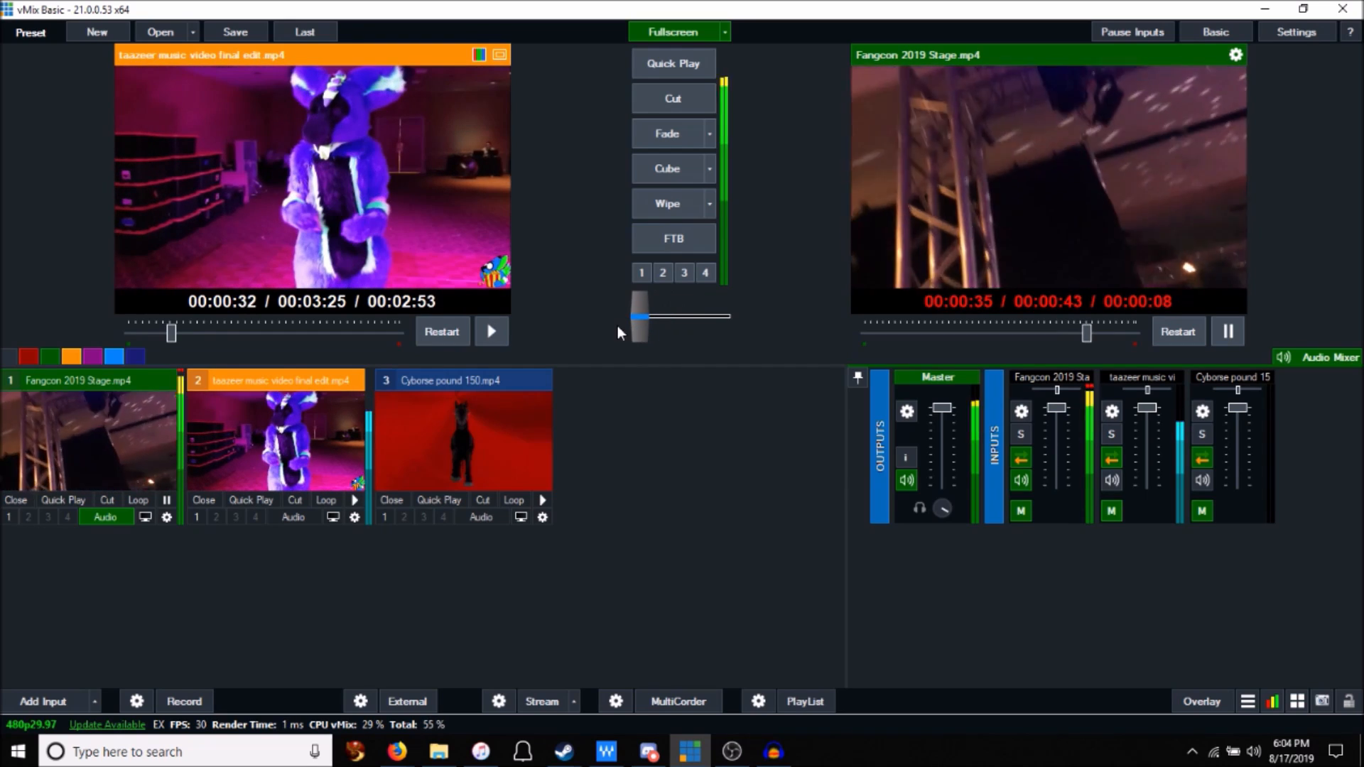
# Step: Pause and resume Fangcon 2019 Stage.mp4 on the output, and restart its playback from the beginning
pyautogui.click(1227, 332)
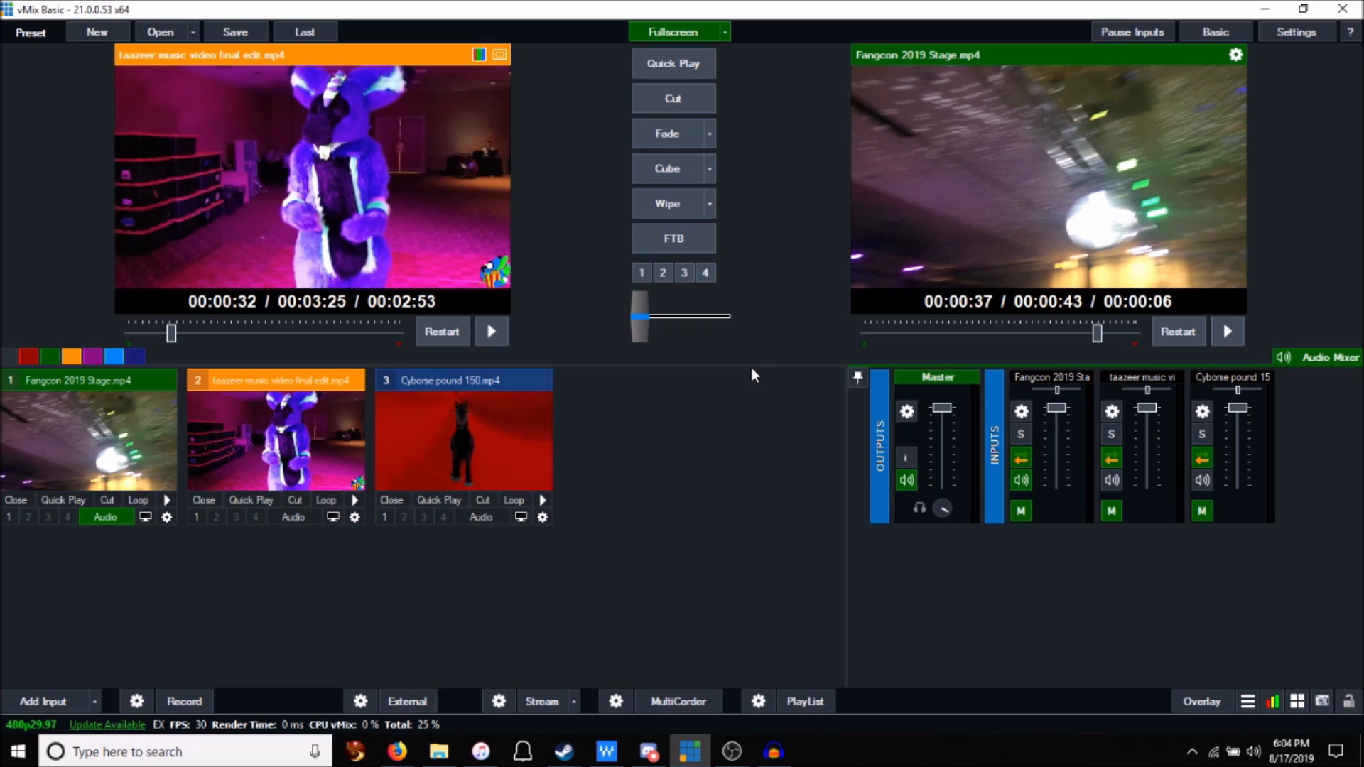
pyautogui.click(1233, 336)
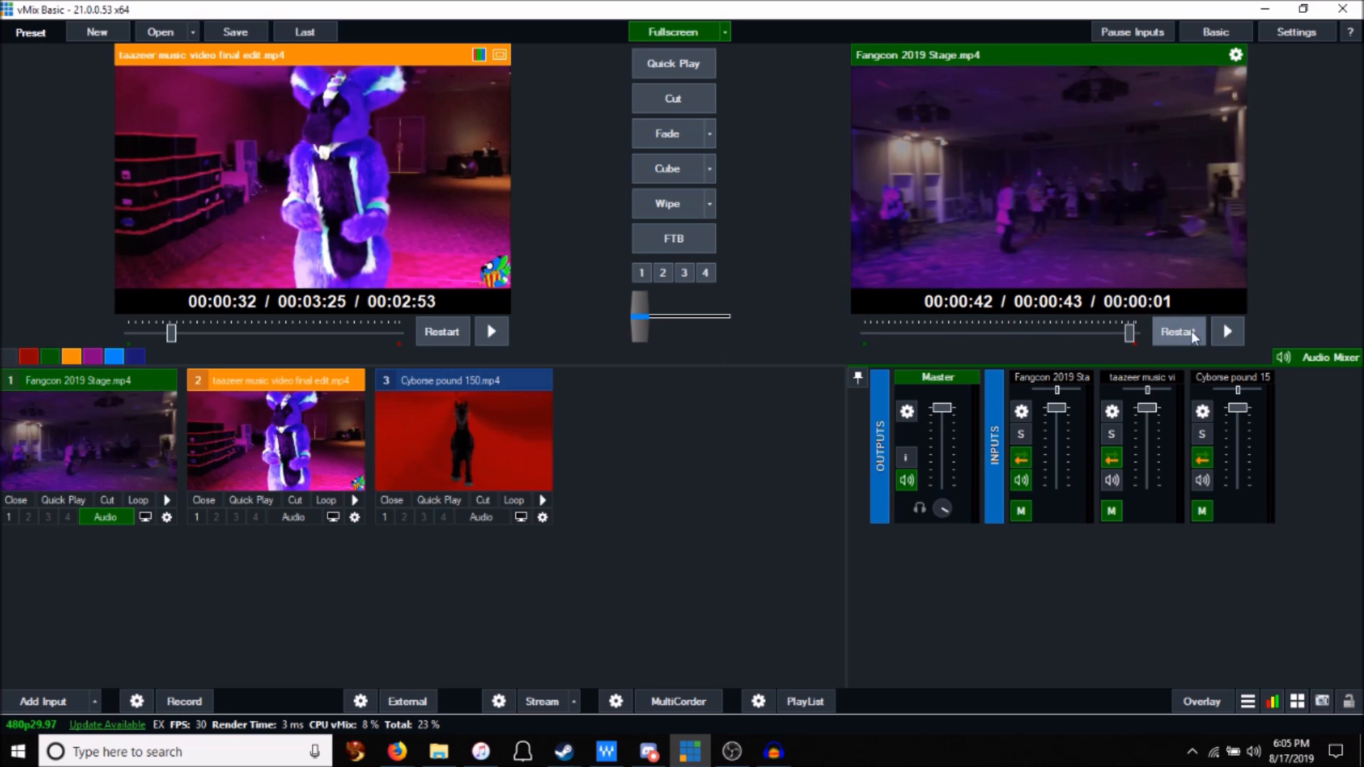
pyautogui.click(1178, 332)
pyautogui.click(1228, 332)
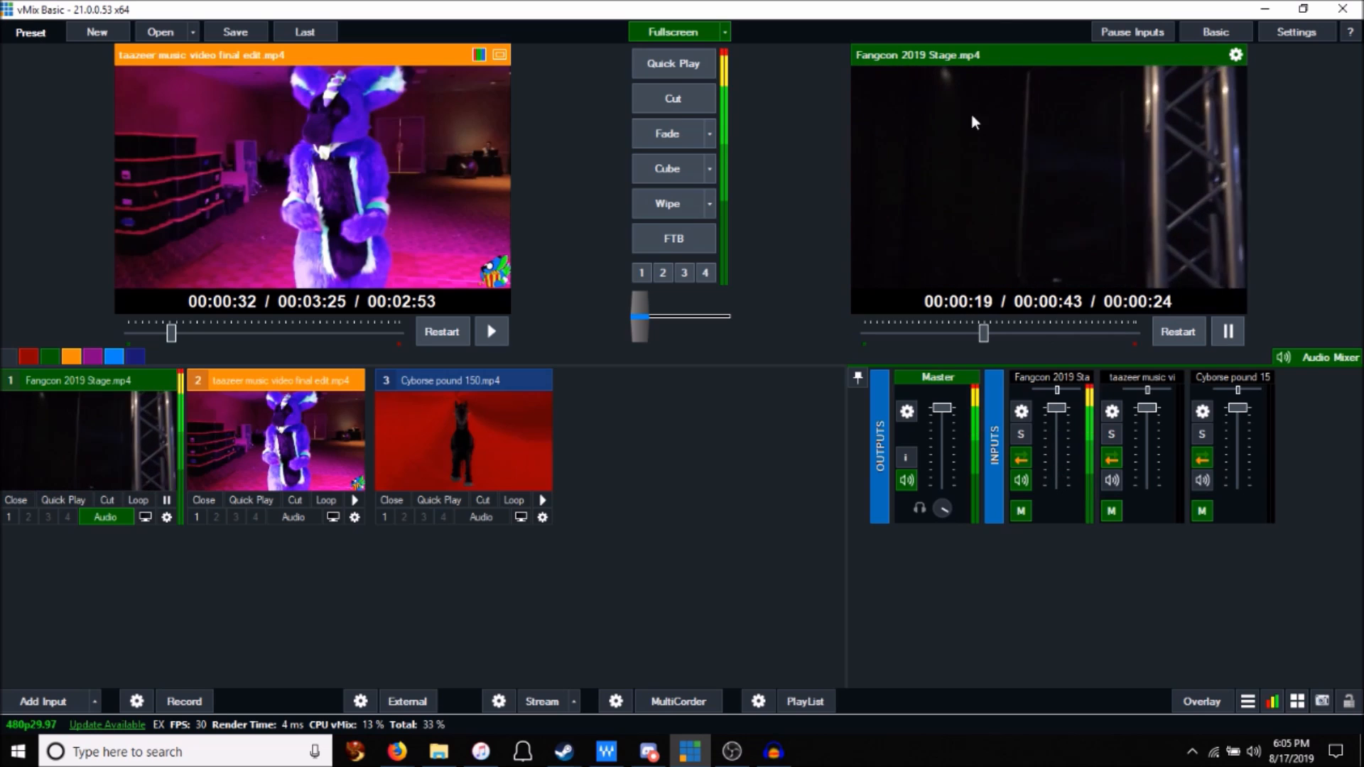
# Step: Toggle the audio of Fangcon 2019 Stage.mp4 off, on and off again, and play the video muted
pyautogui.click(1021, 480)
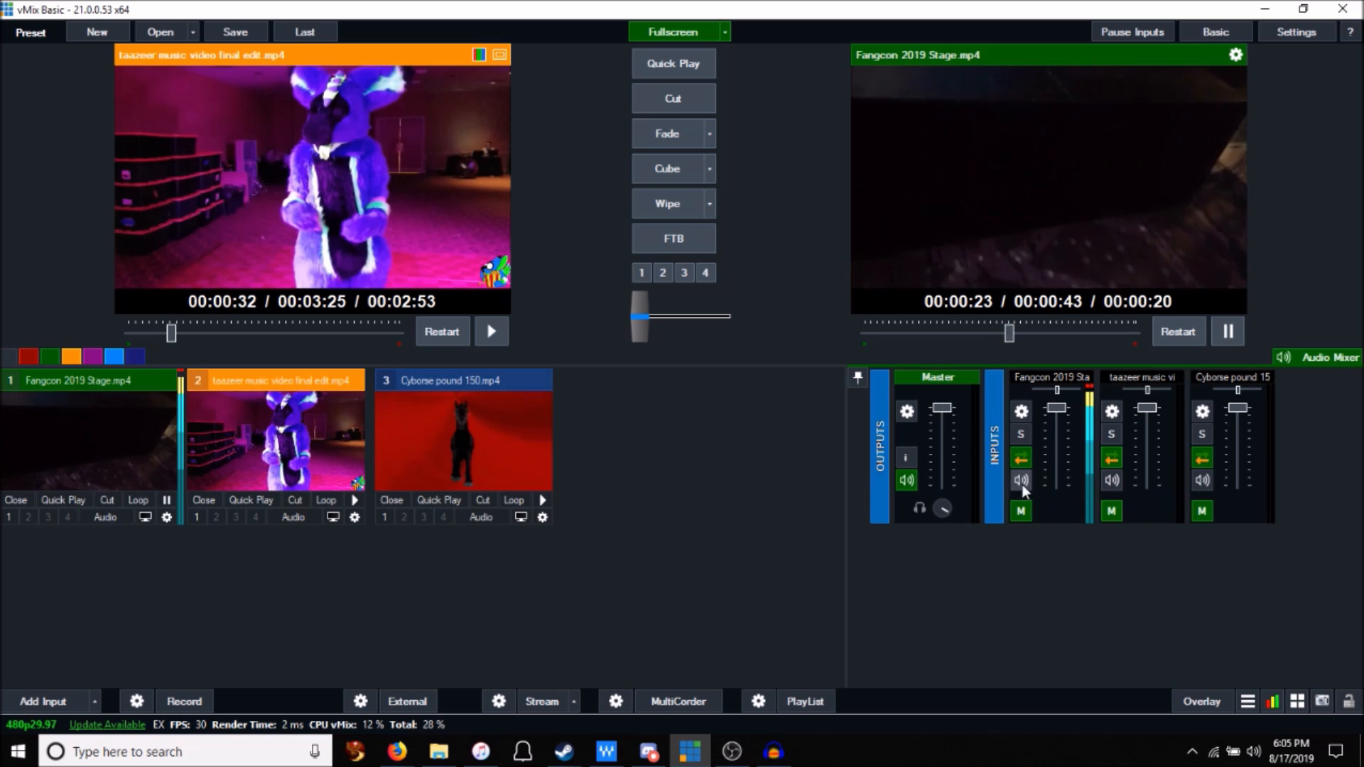
pyautogui.click(106, 518)
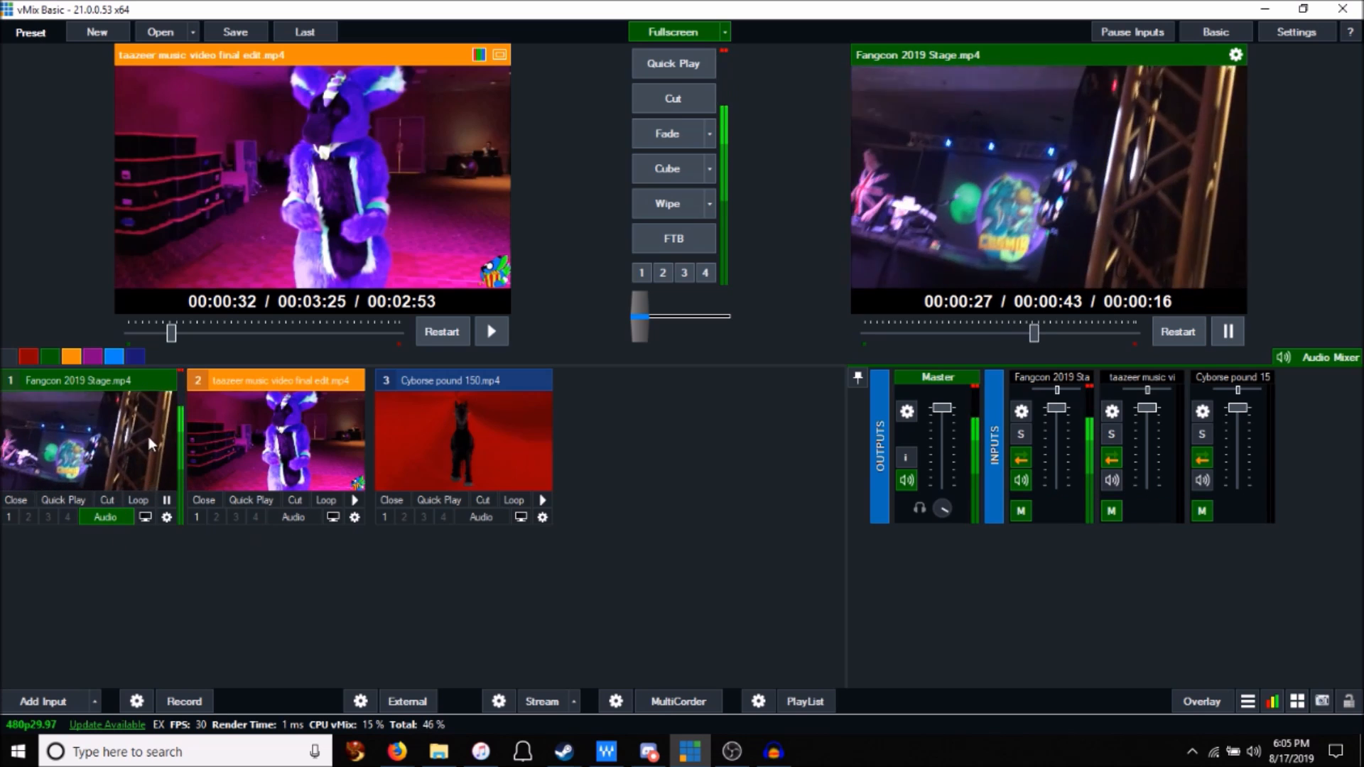
pyautogui.click(85, 522)
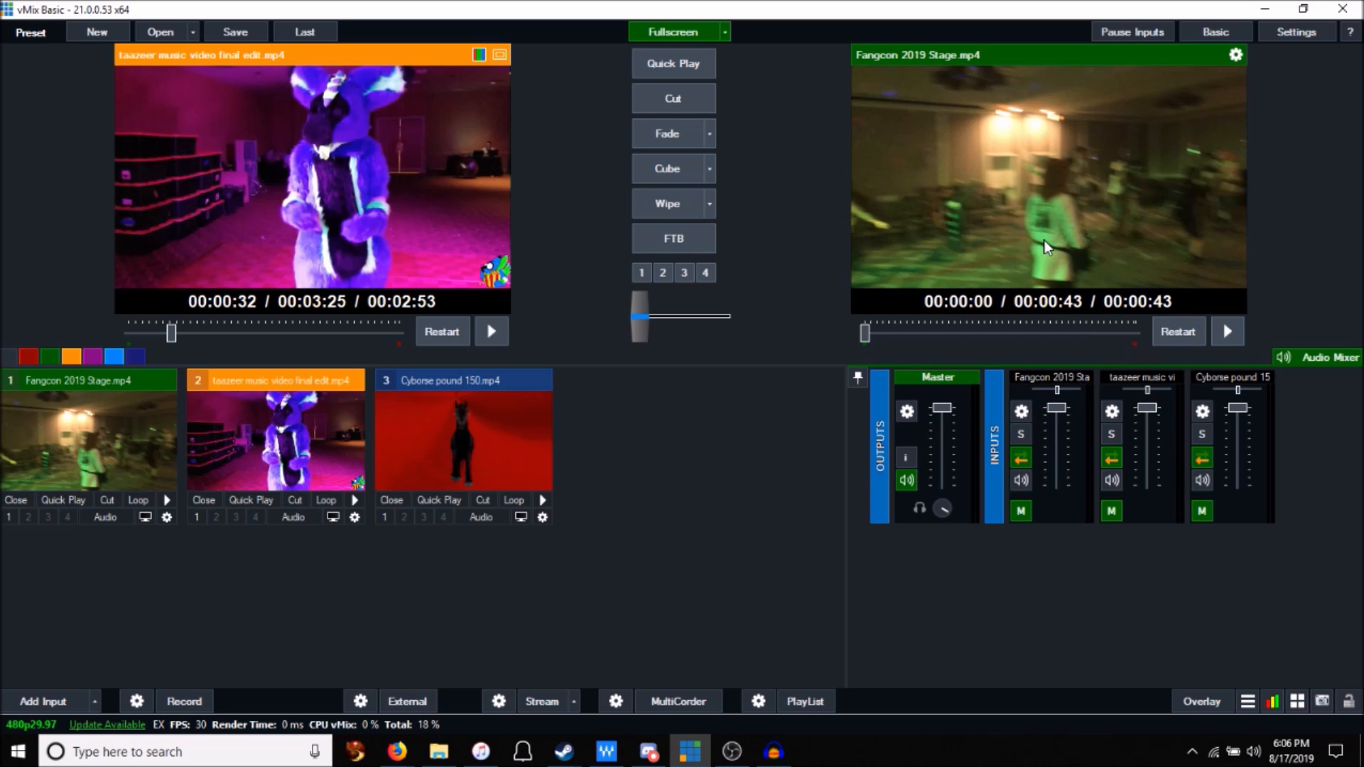
pyautogui.click(1226, 331)
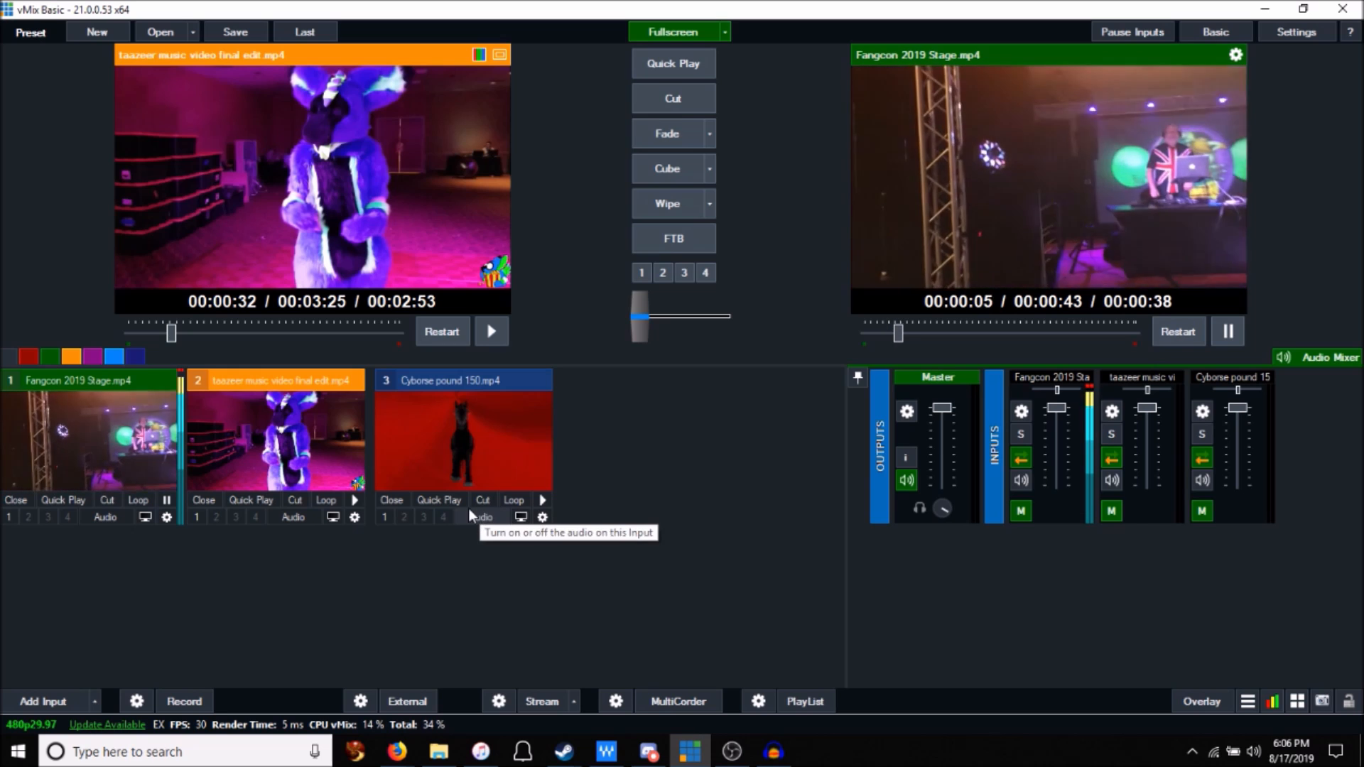
# Step: Play taazeer music video final edit.mp4 with its audio on, and switch the preview to Cyborse pound 150.mp4 and back
pyautogui.click(301, 520)
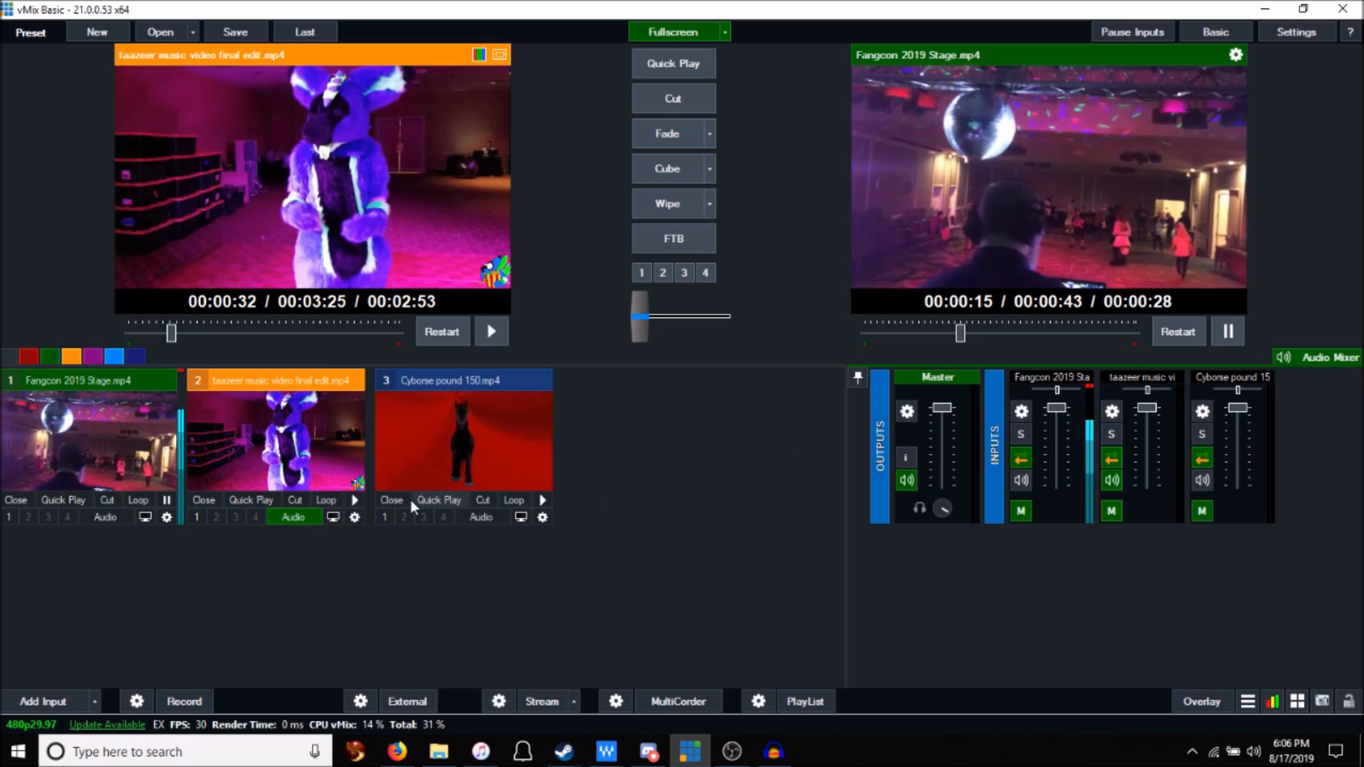
pyautogui.click(354, 500)
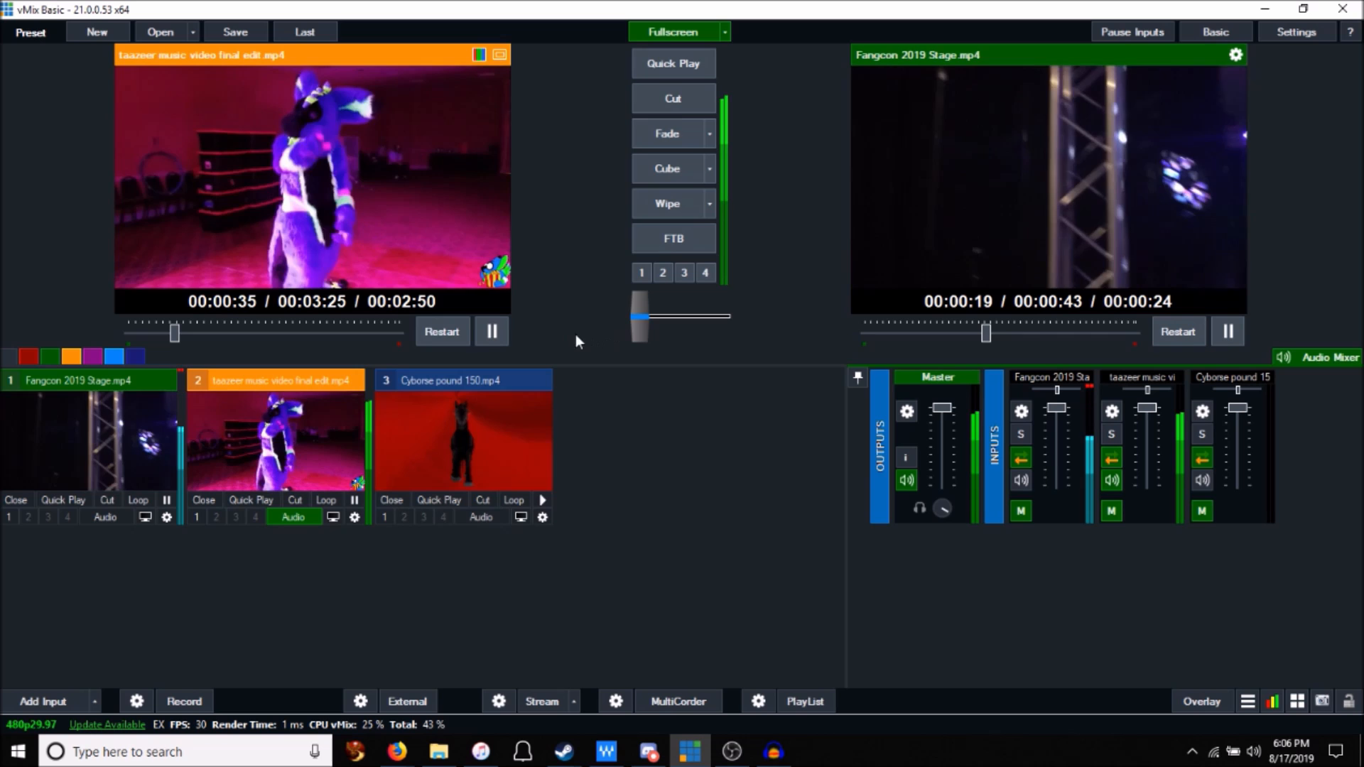
pyautogui.click(435, 466)
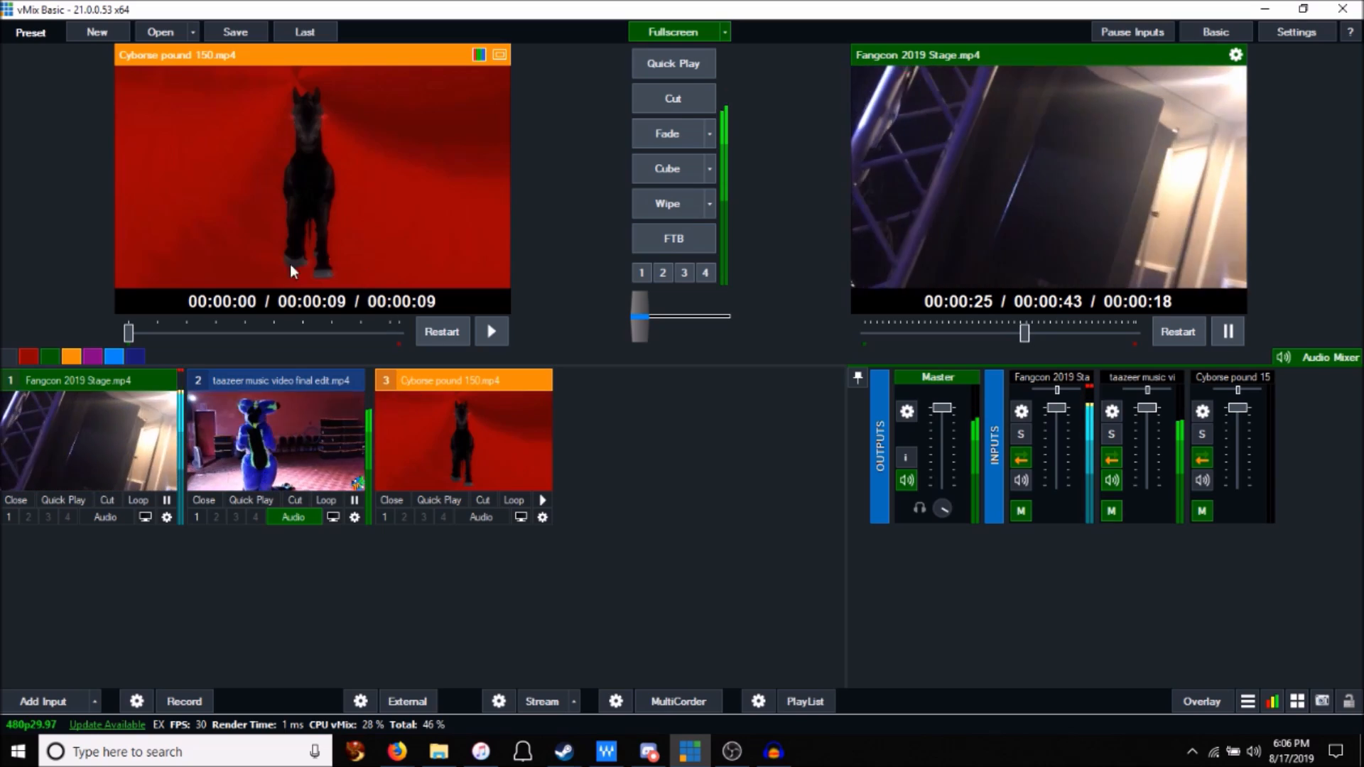
pyautogui.click(313, 420)
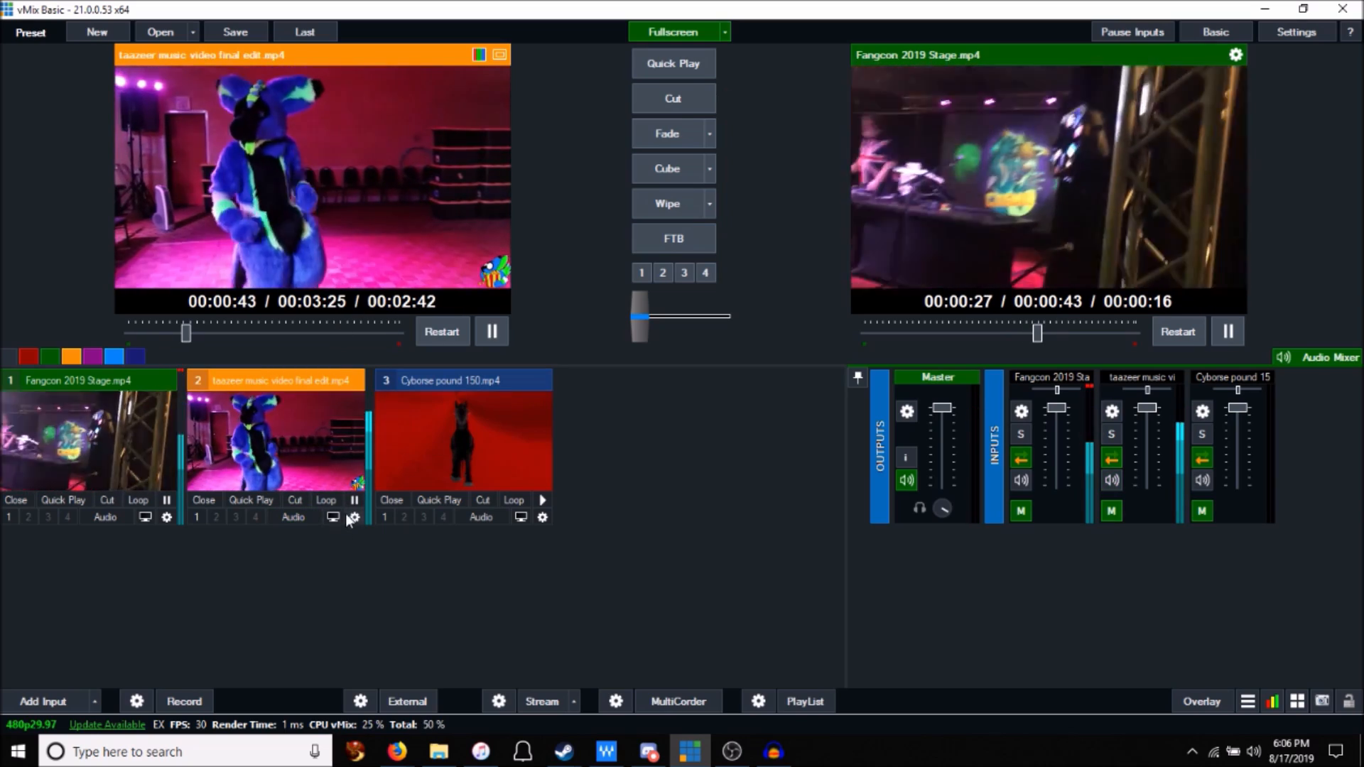
# Step: Turn the taazeer video's audio back on, and resume Fangcon 2019 Stage.mp4 from about 00:00:41
pyautogui.click(294, 517)
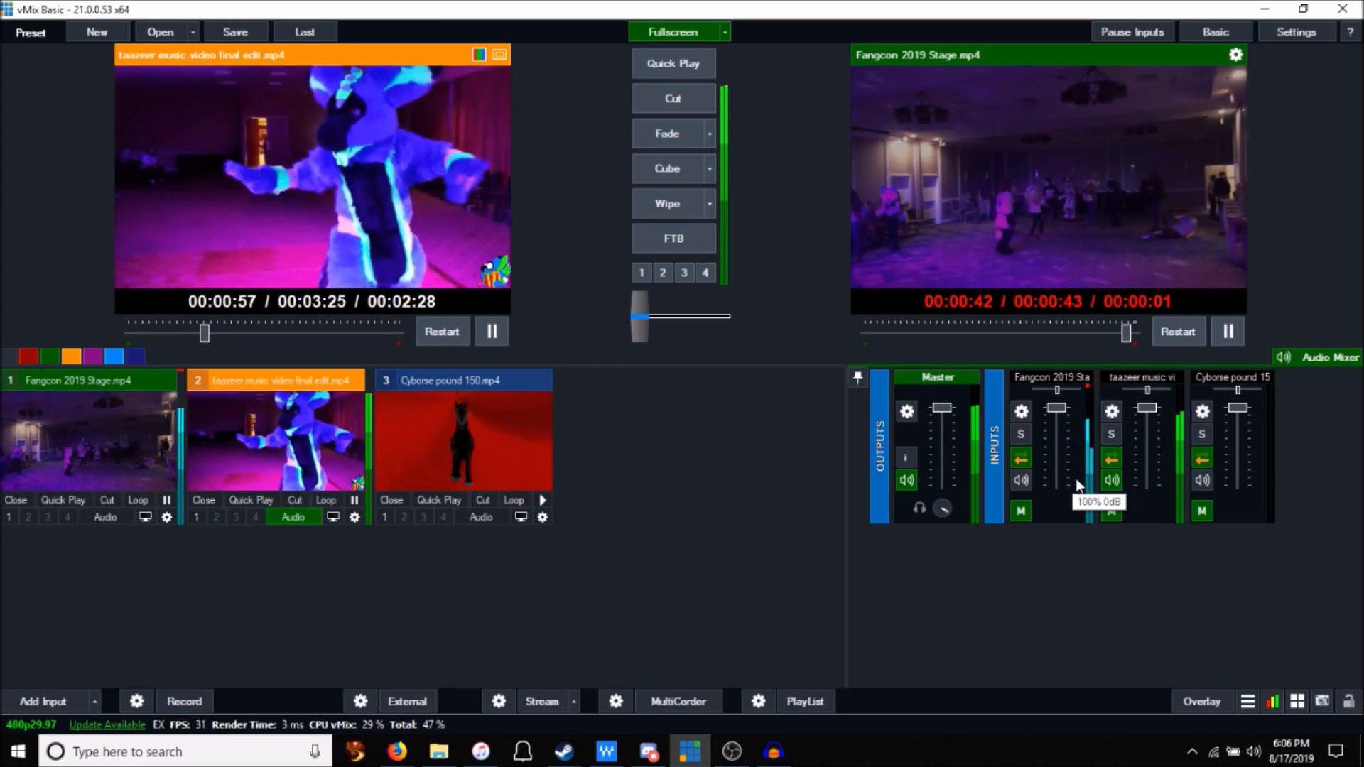
pyautogui.moveTo(1124, 338); pyautogui.dragTo(1121, 338)
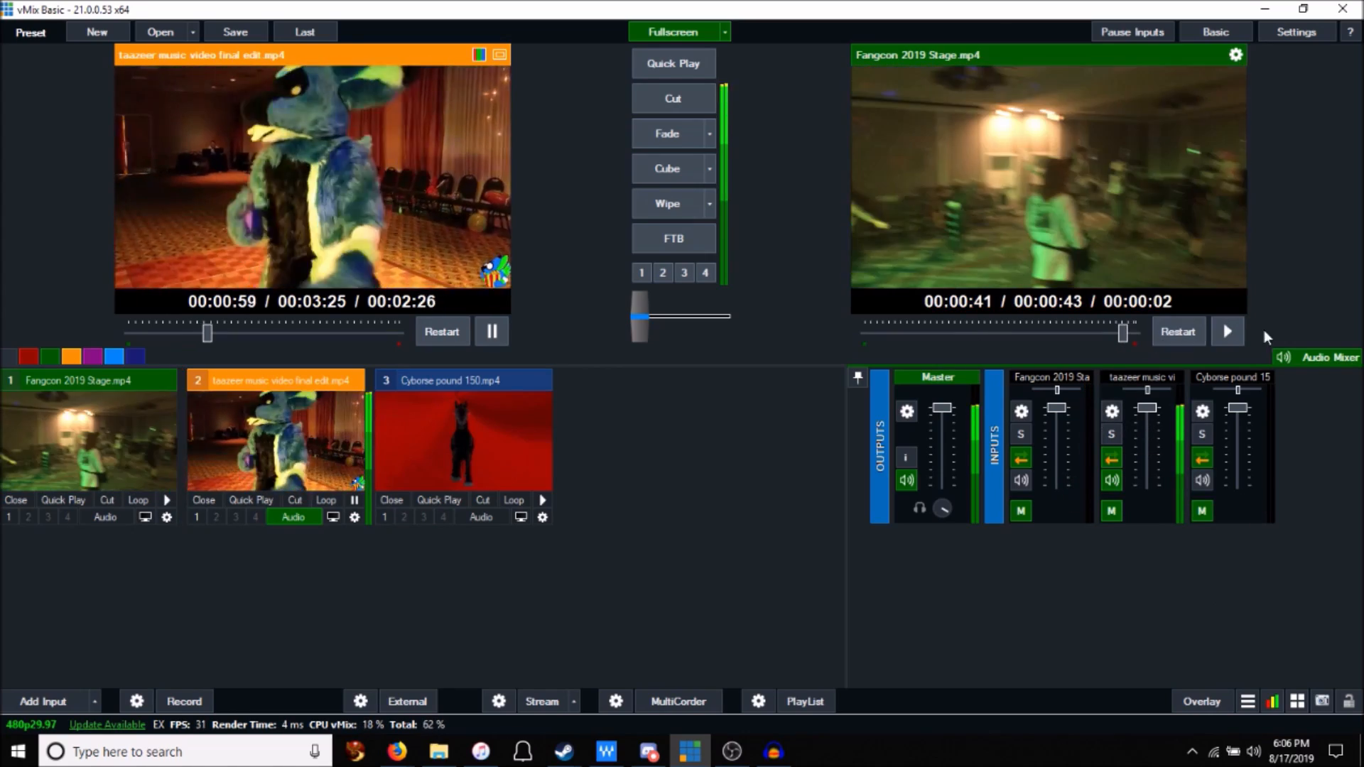
pyautogui.click(1229, 332)
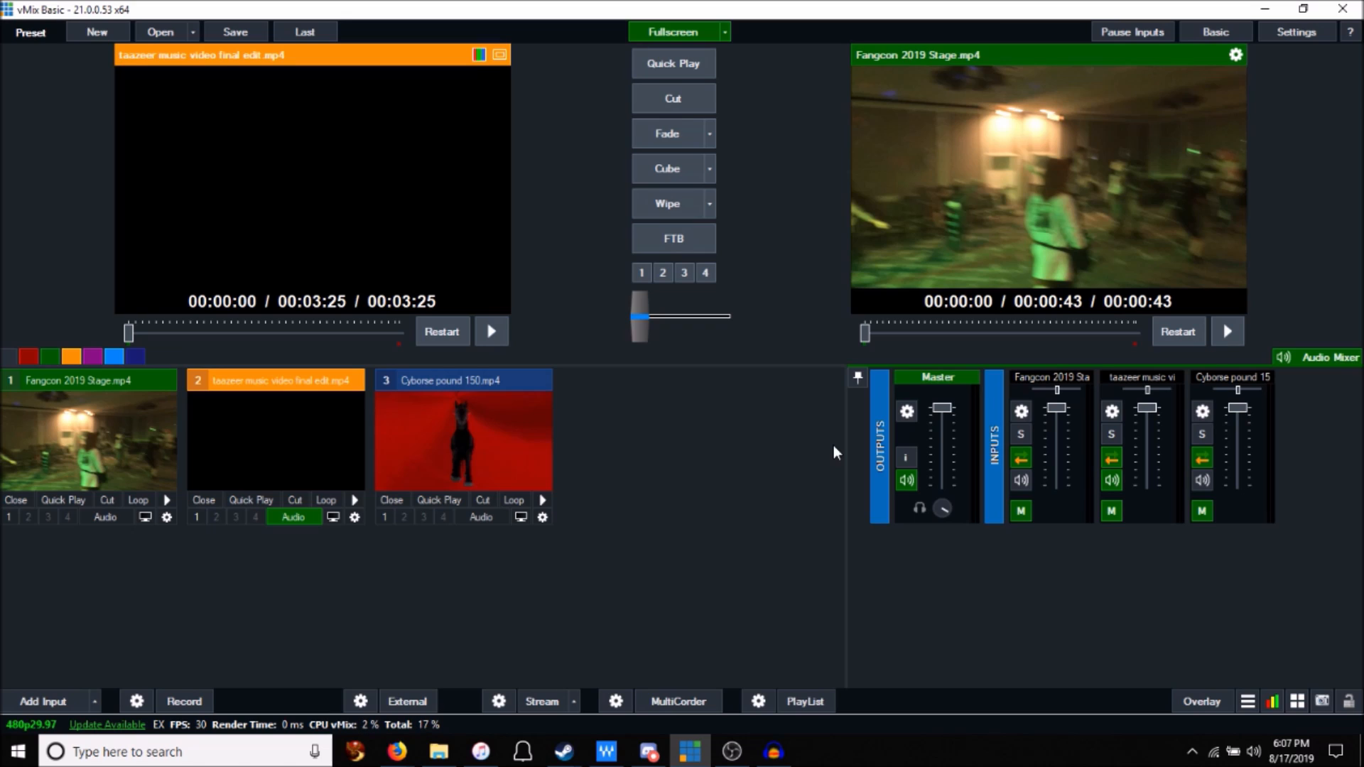
# Step: Preview Cyborse pound 150.mp4, fade it into the output, and play it
pyautogui.click(466, 435)
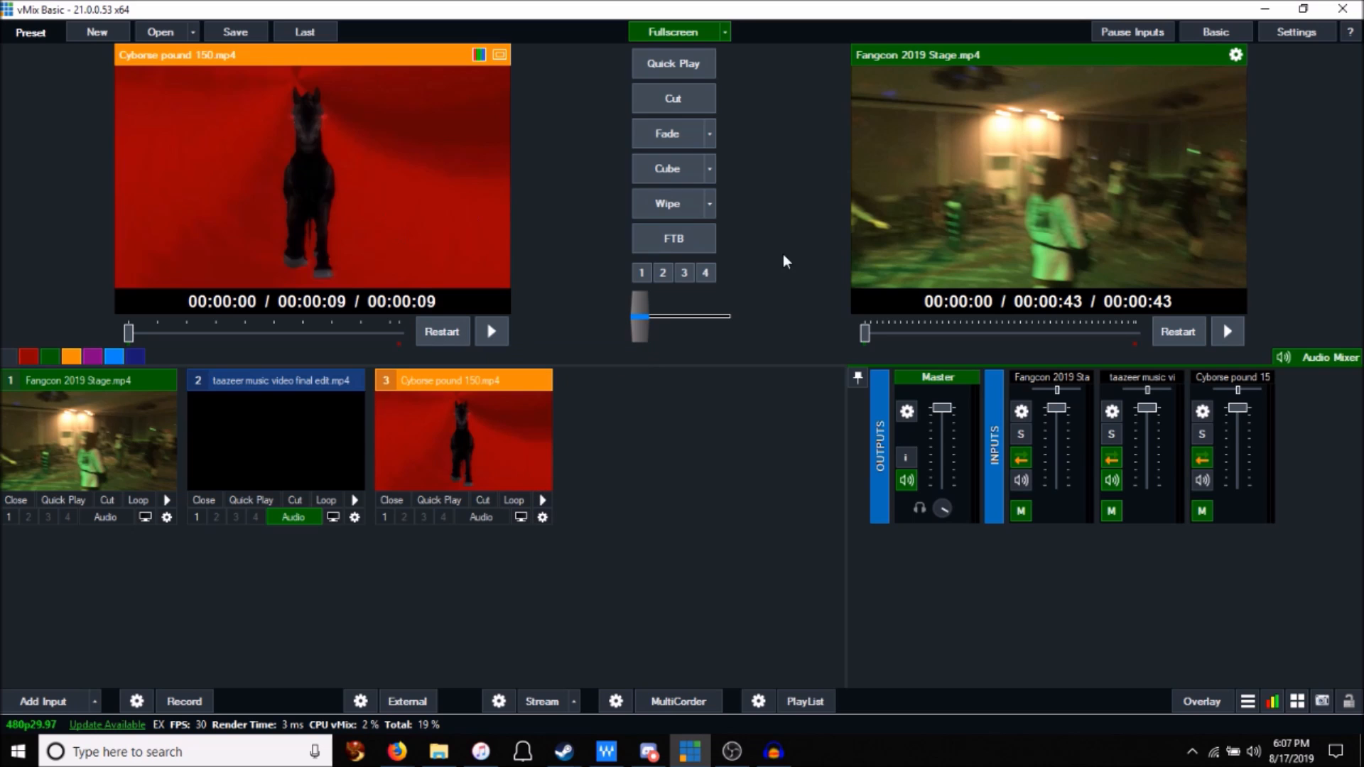
pyautogui.click(676, 134)
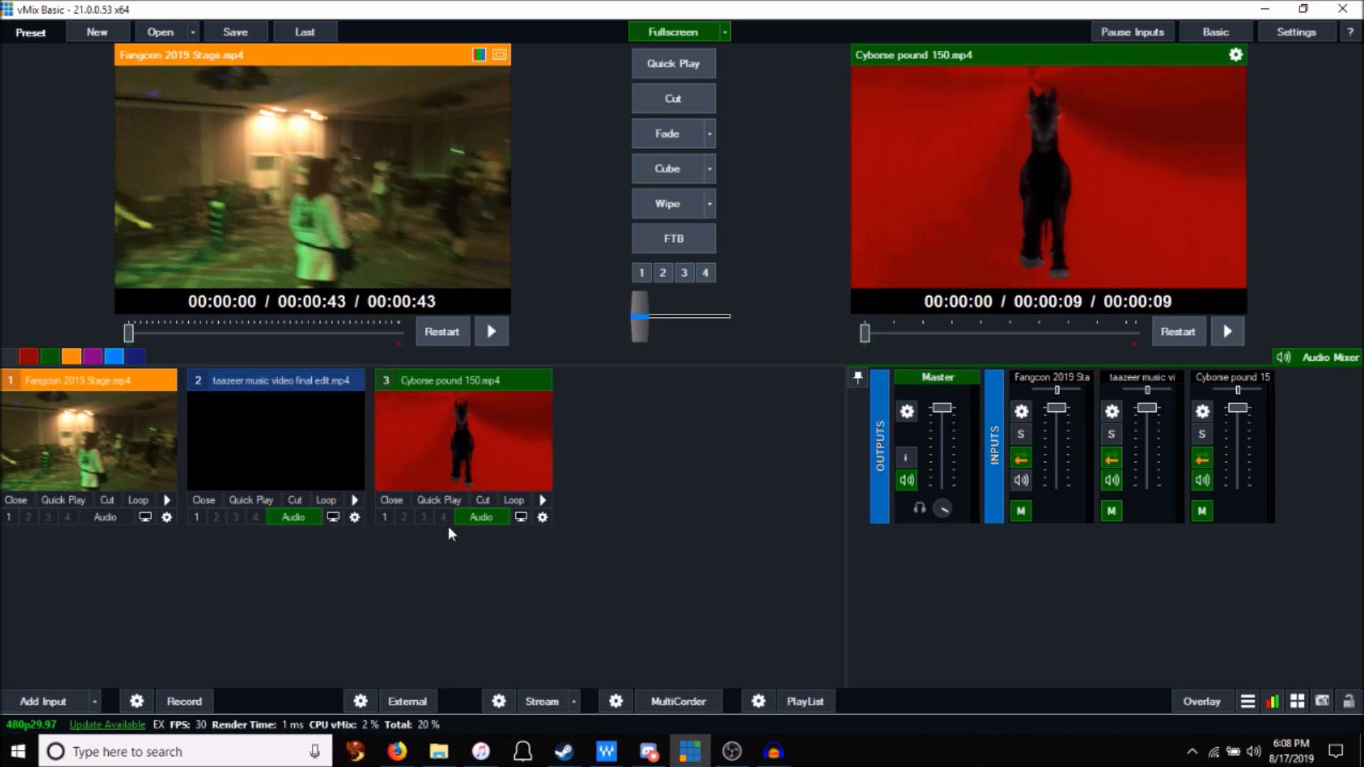
pyautogui.click(1229, 329)
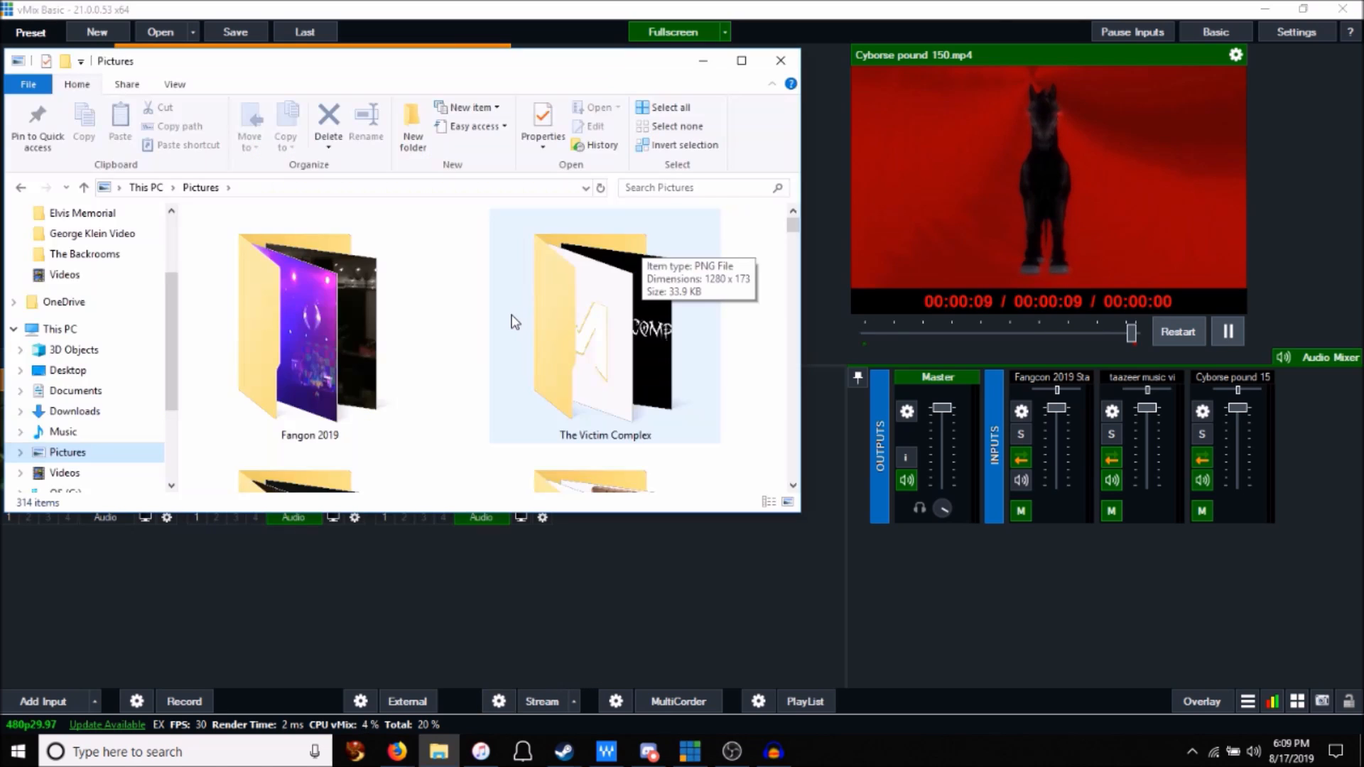
# Step: Add Cyborse metal logo.png from the Cyborse folder in Pictures as a new input, and show it in the preview
pyautogui.scroll(-6, 512, 319)
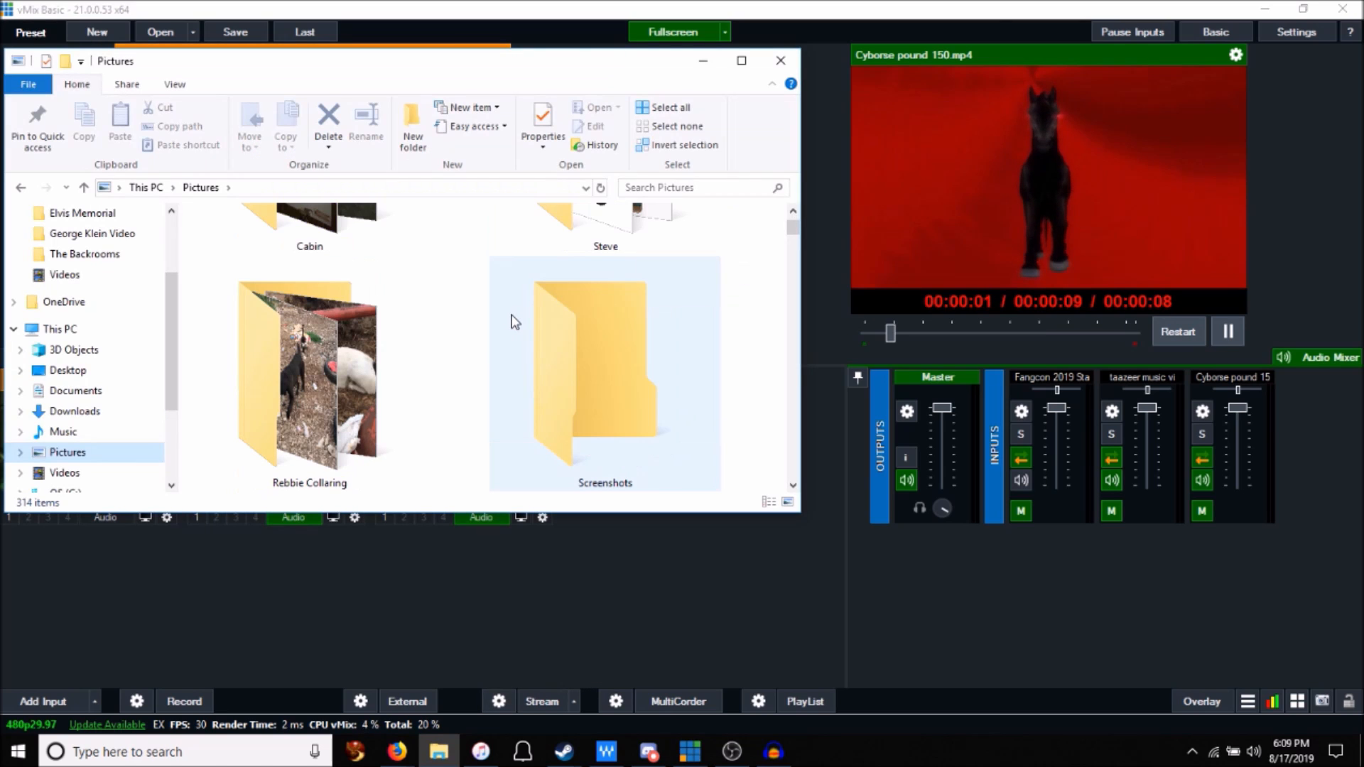
pyautogui.scroll(-5, 567, 321)
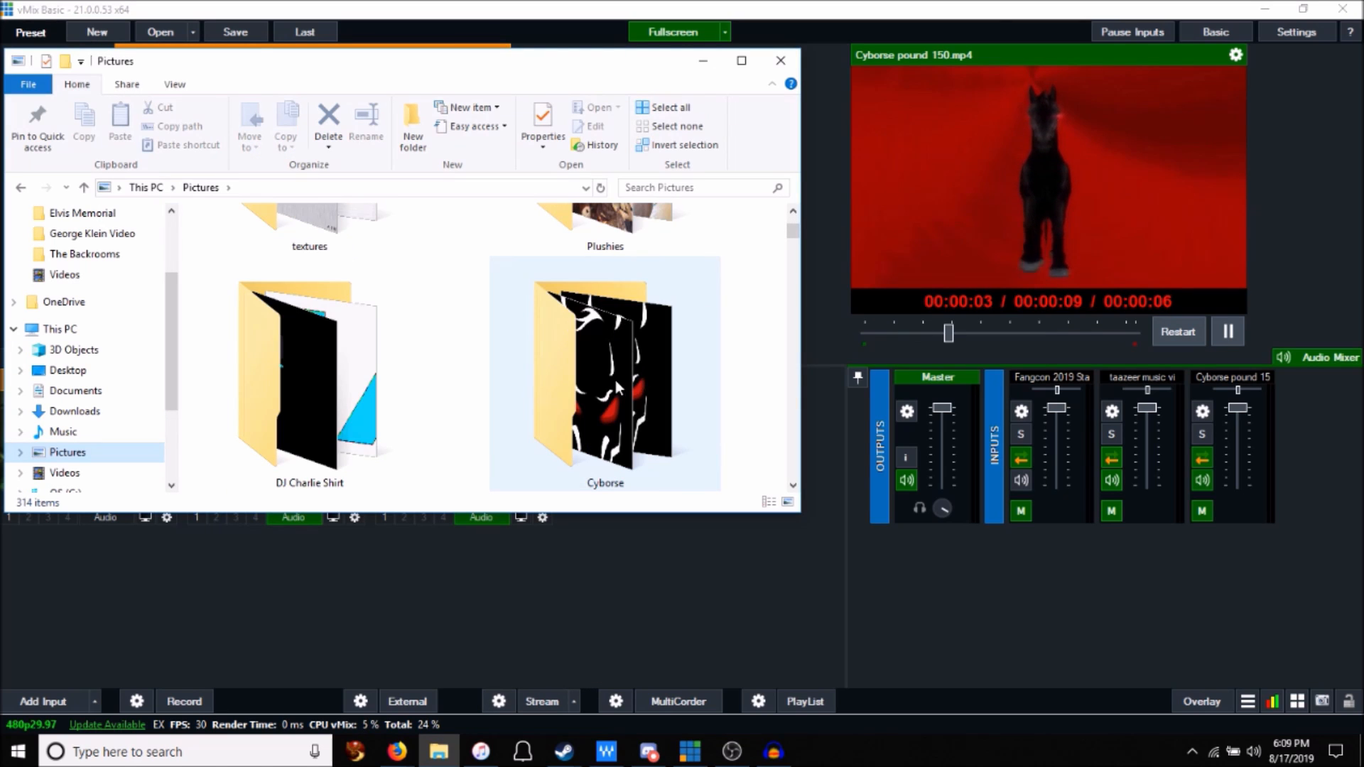
pyautogui.doubleClick(616, 381)
pyautogui.click(402, 382)
pyautogui.moveTo(402, 382); pyautogui.dragTo(676, 552)
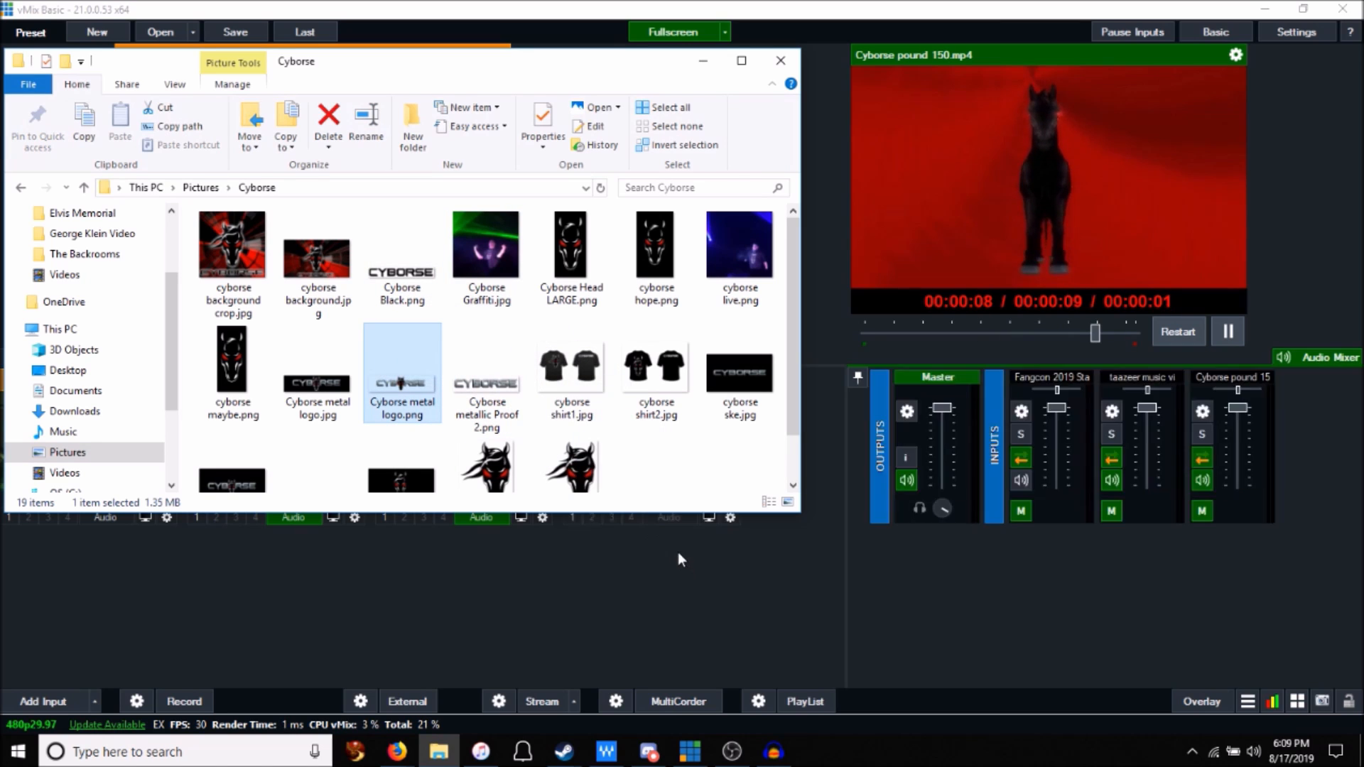
pyautogui.click(669, 427)
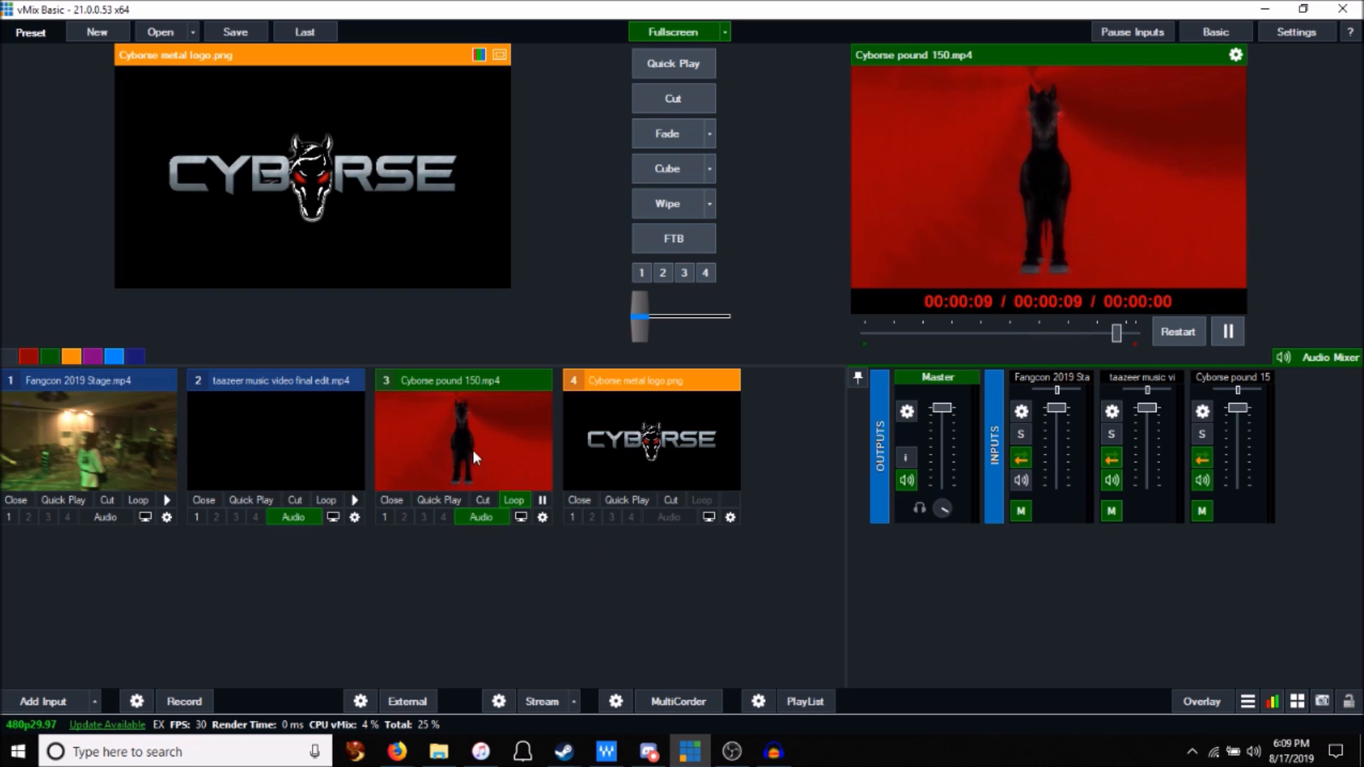
# Step: Preview the Cyborse video, the taazeer video, the metal logo and Fangcon 2019 Stage.mp4 in turn
pyautogui.click(440, 441)
pyautogui.click(320, 461)
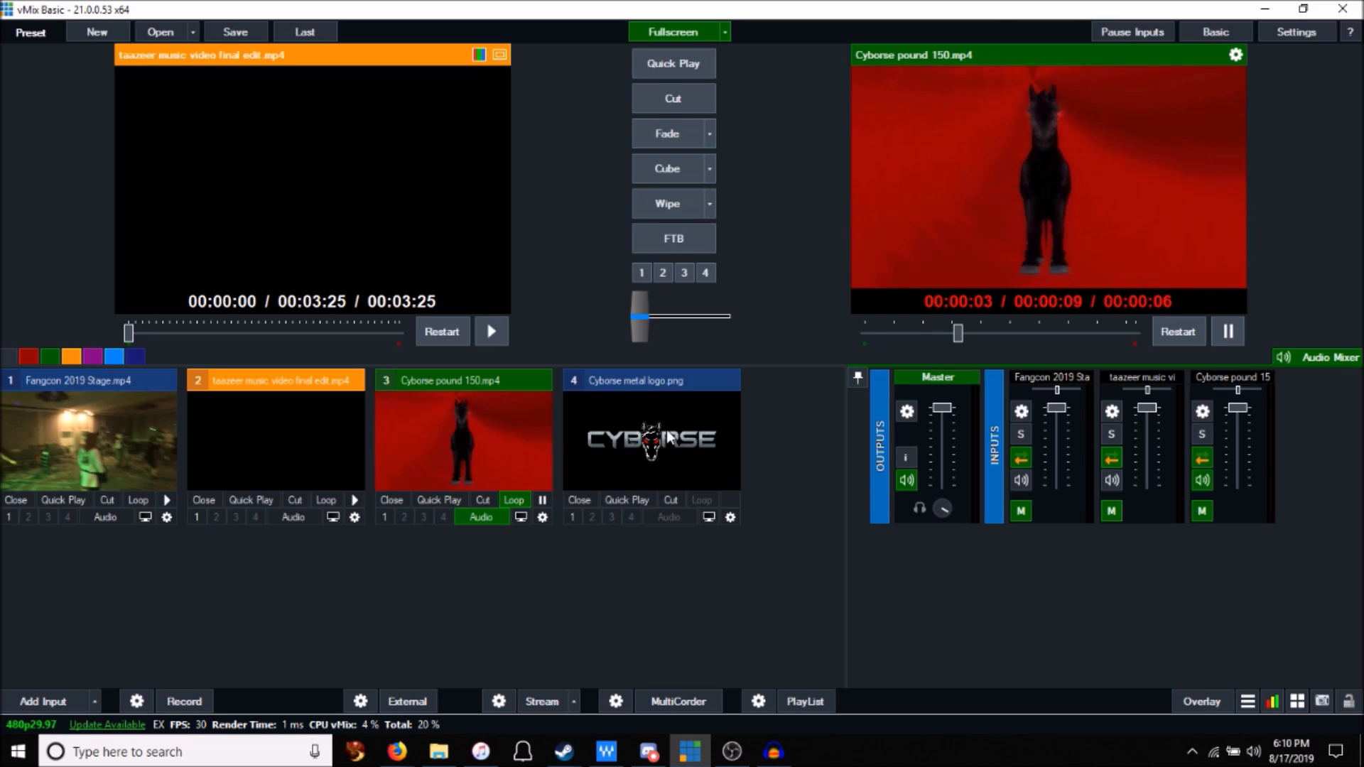
pyautogui.click(658, 462)
pyautogui.click(496, 441)
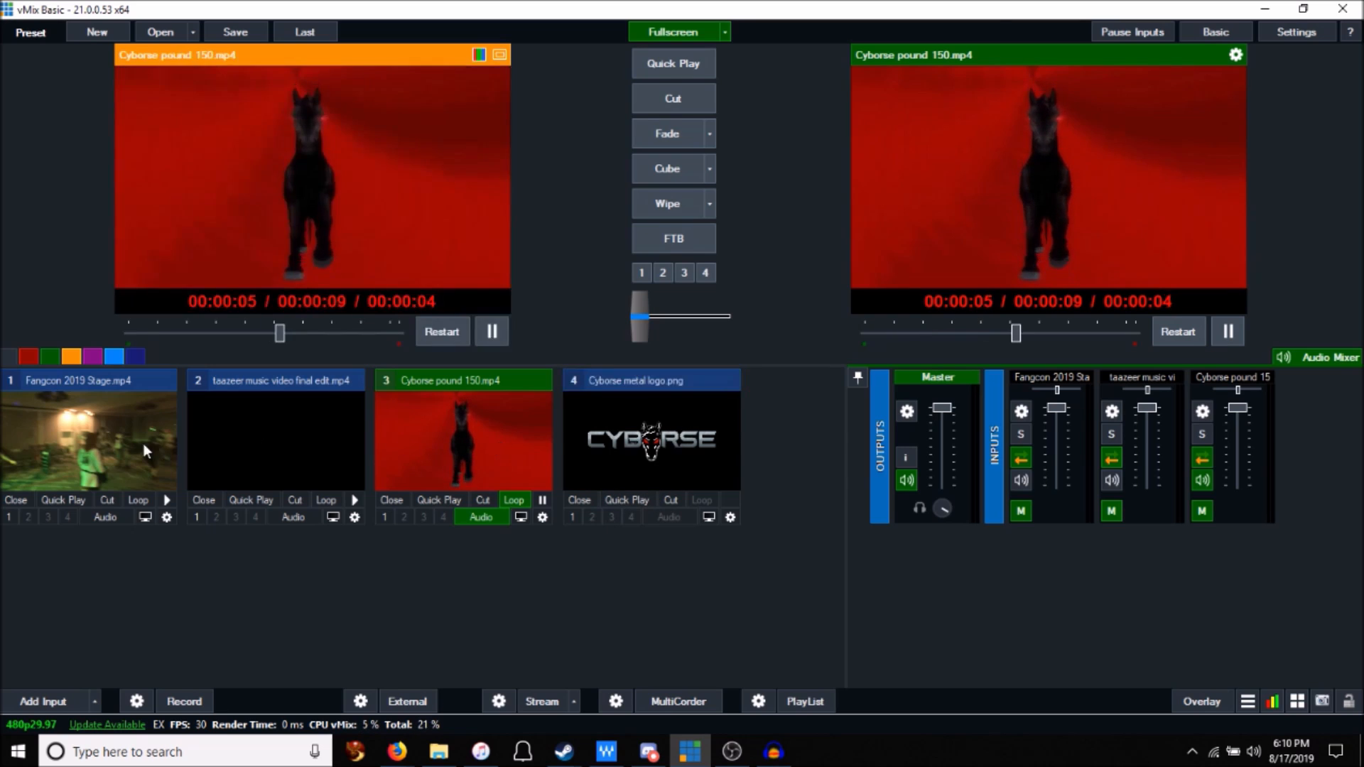
pyautogui.click(96, 446)
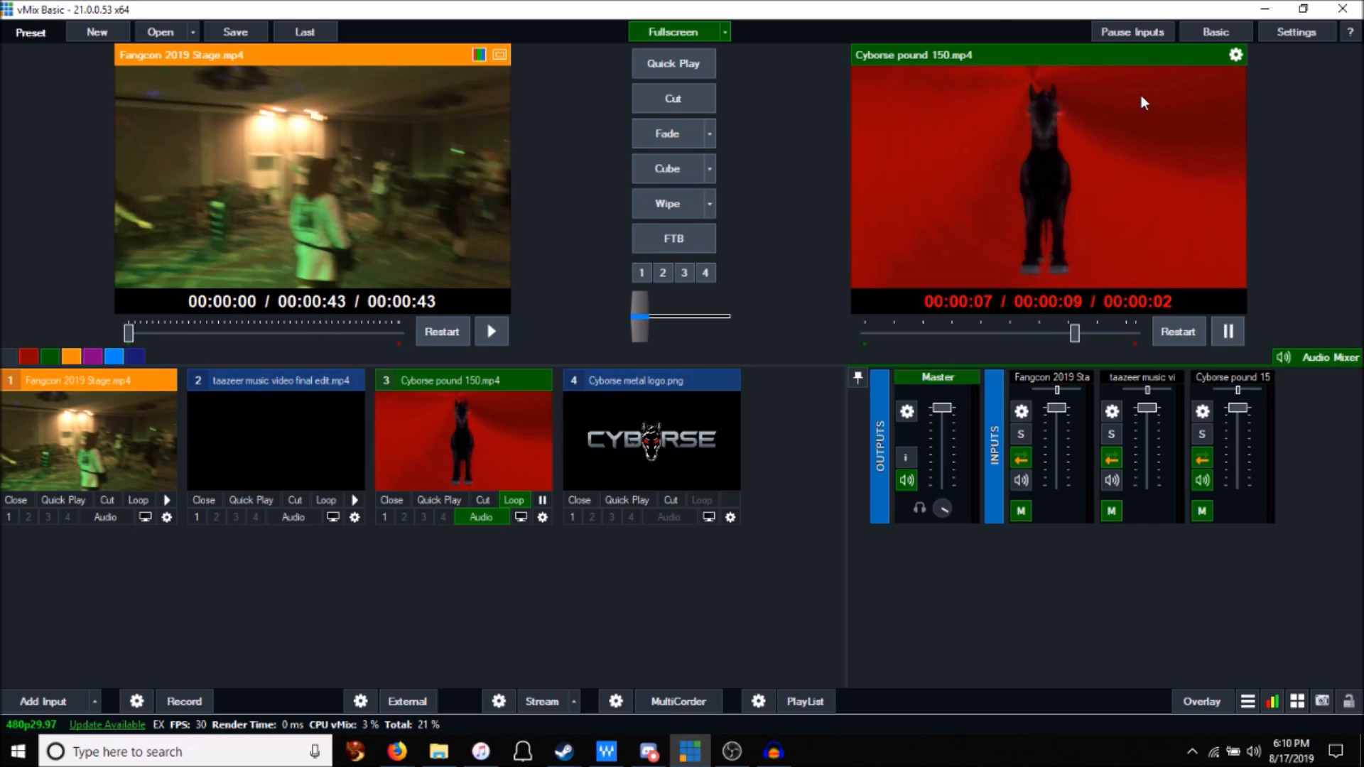
# Step: Show Cyborse metal logo.png over the output as overlay 1, and fade Fangcon 2019 Stage.mp4 into the output
pyautogui.click(573, 517)
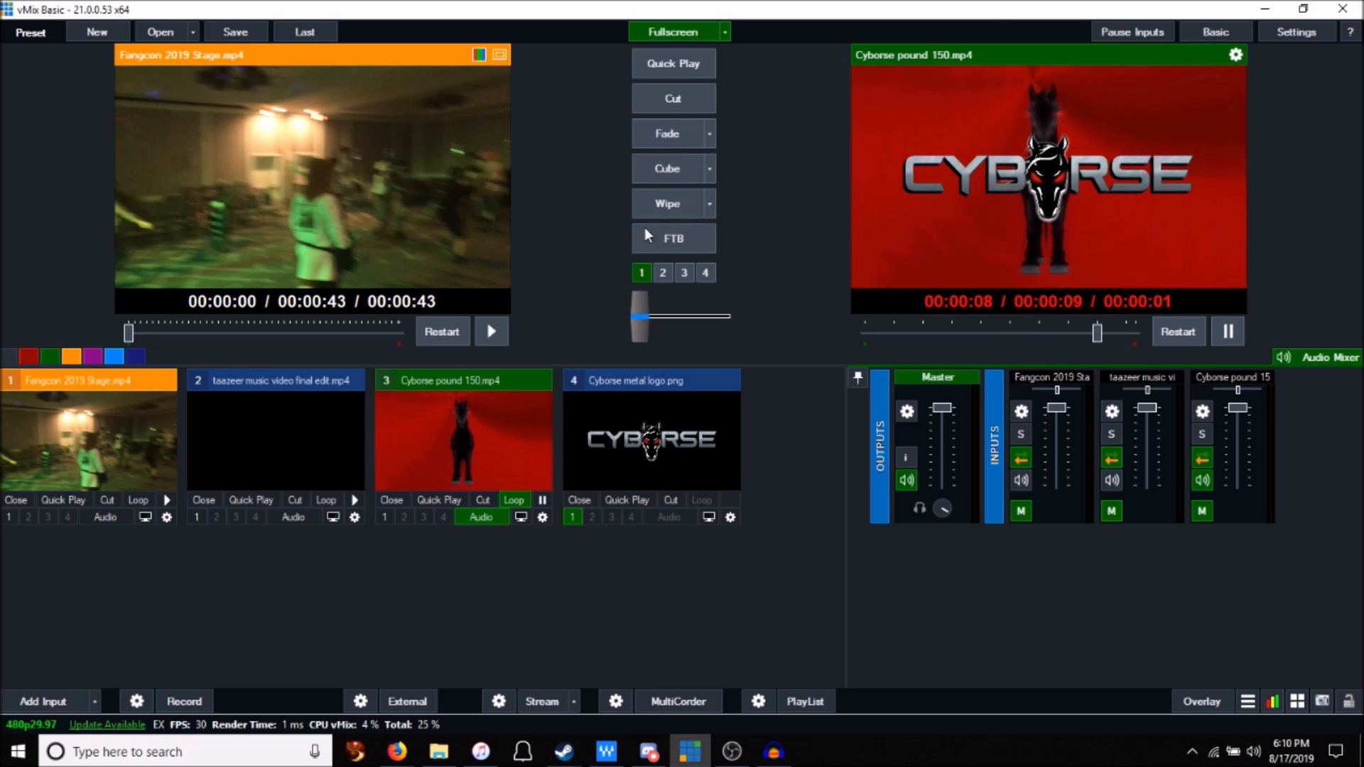
pyautogui.click(668, 139)
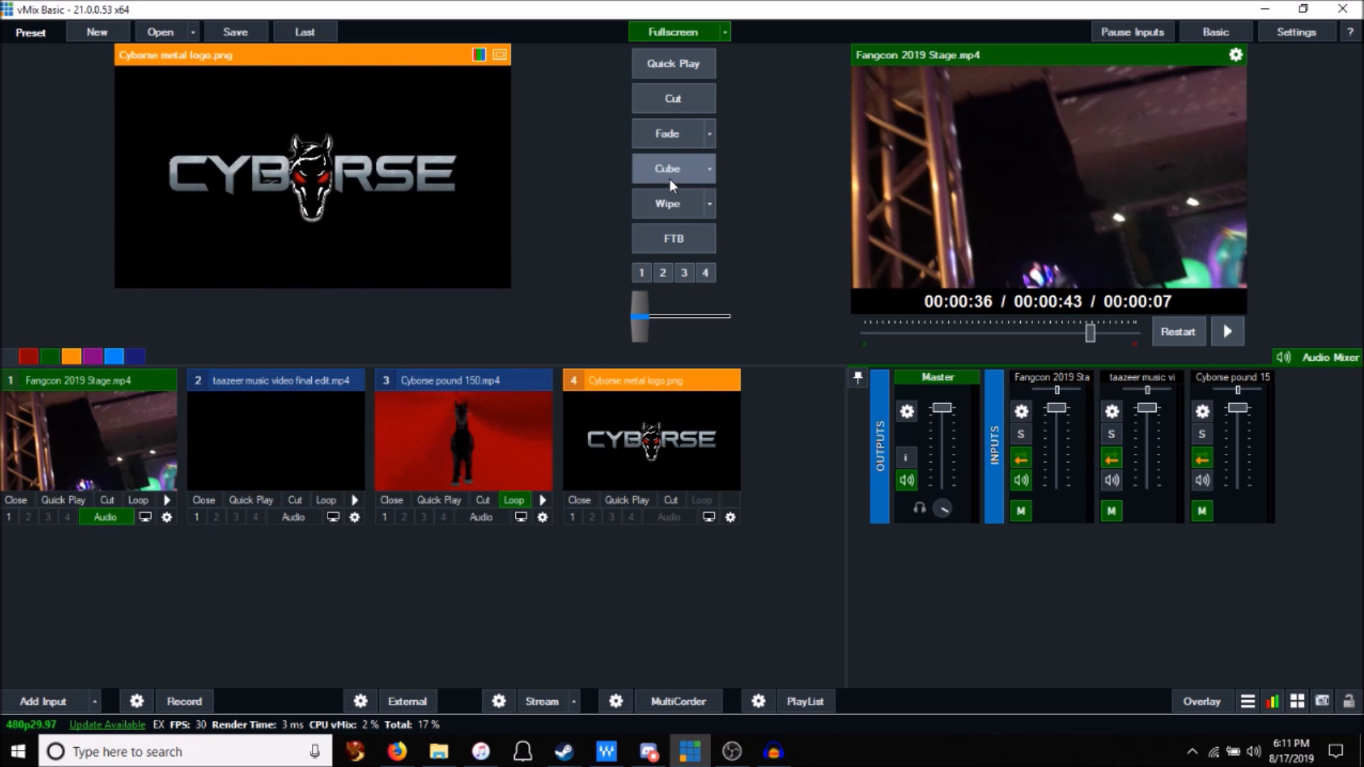
# Step: Bring Cyborse metal logo.png into the output with a Cube transition, and close the Cyborse pound 150.mp4 and metal logo inputs
pyautogui.click(673, 178)
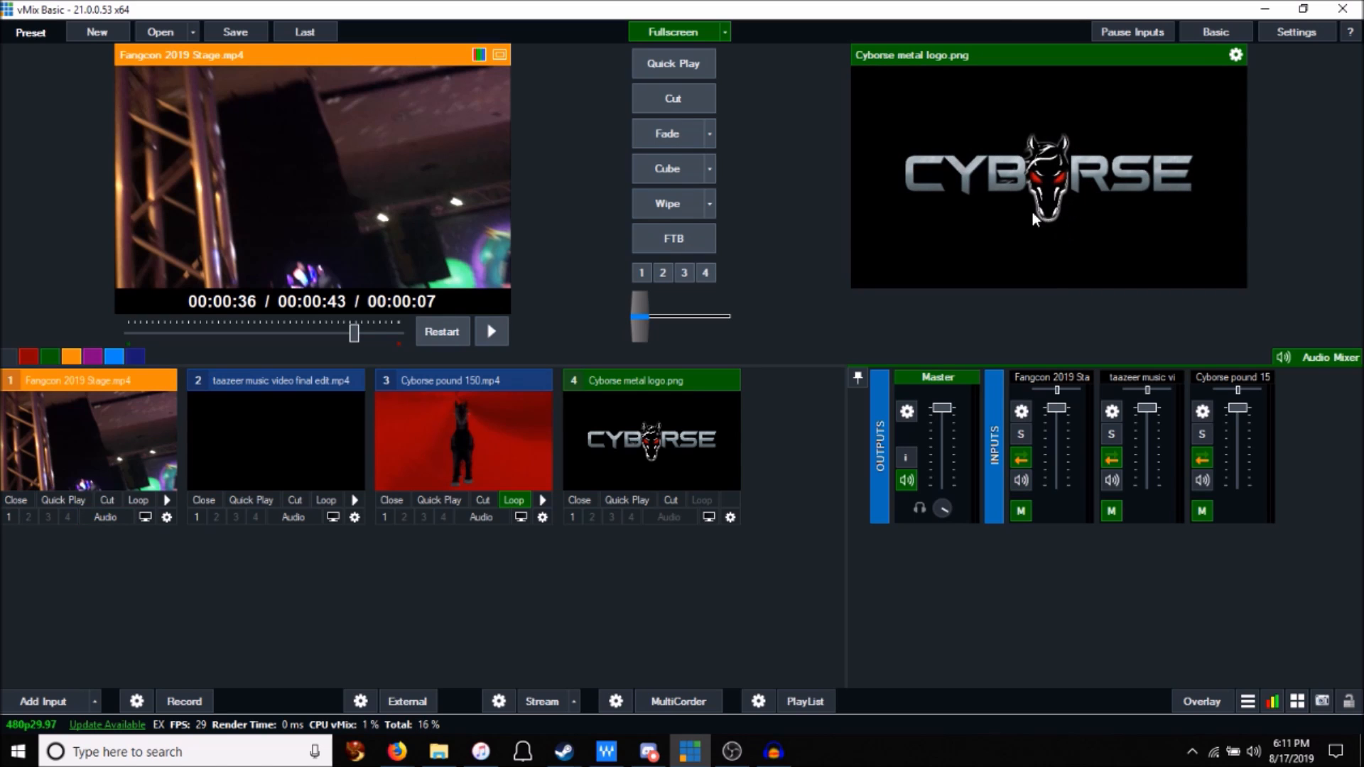
pyautogui.click(391, 499)
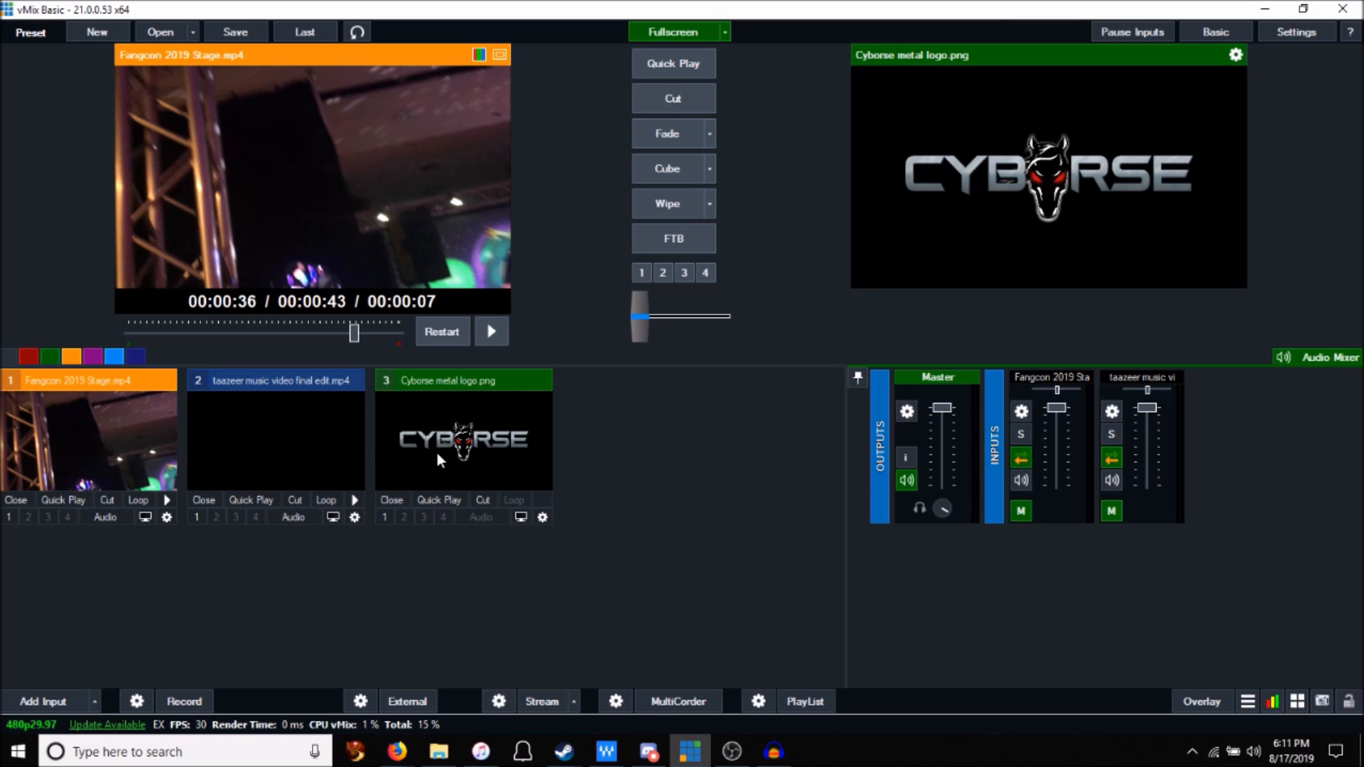
pyautogui.click(397, 501)
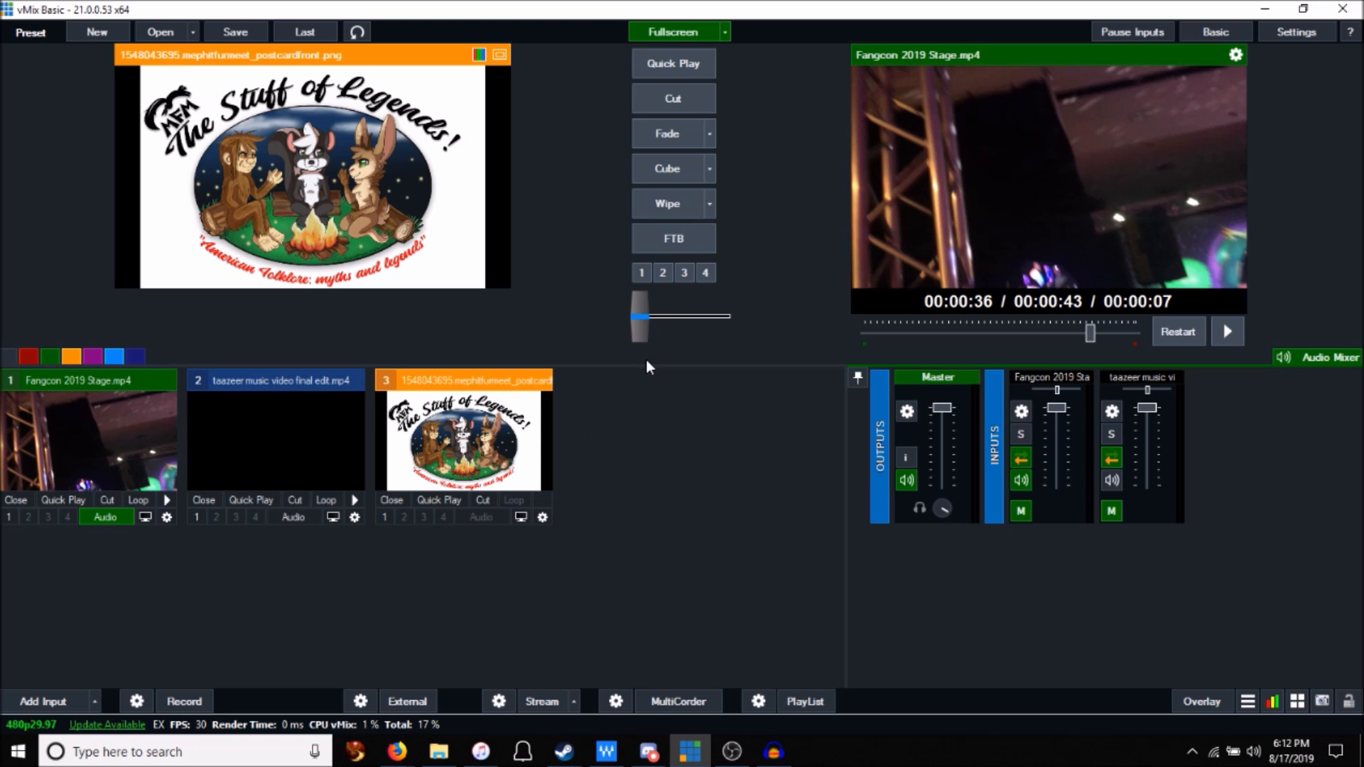
# Step: Fade the mephitfurmeet postcard image into the output, rewind Fangcon 2019 Stage.mp4 to its start, and fade it in, skipping ahead towards its end
pyautogui.click(654, 143)
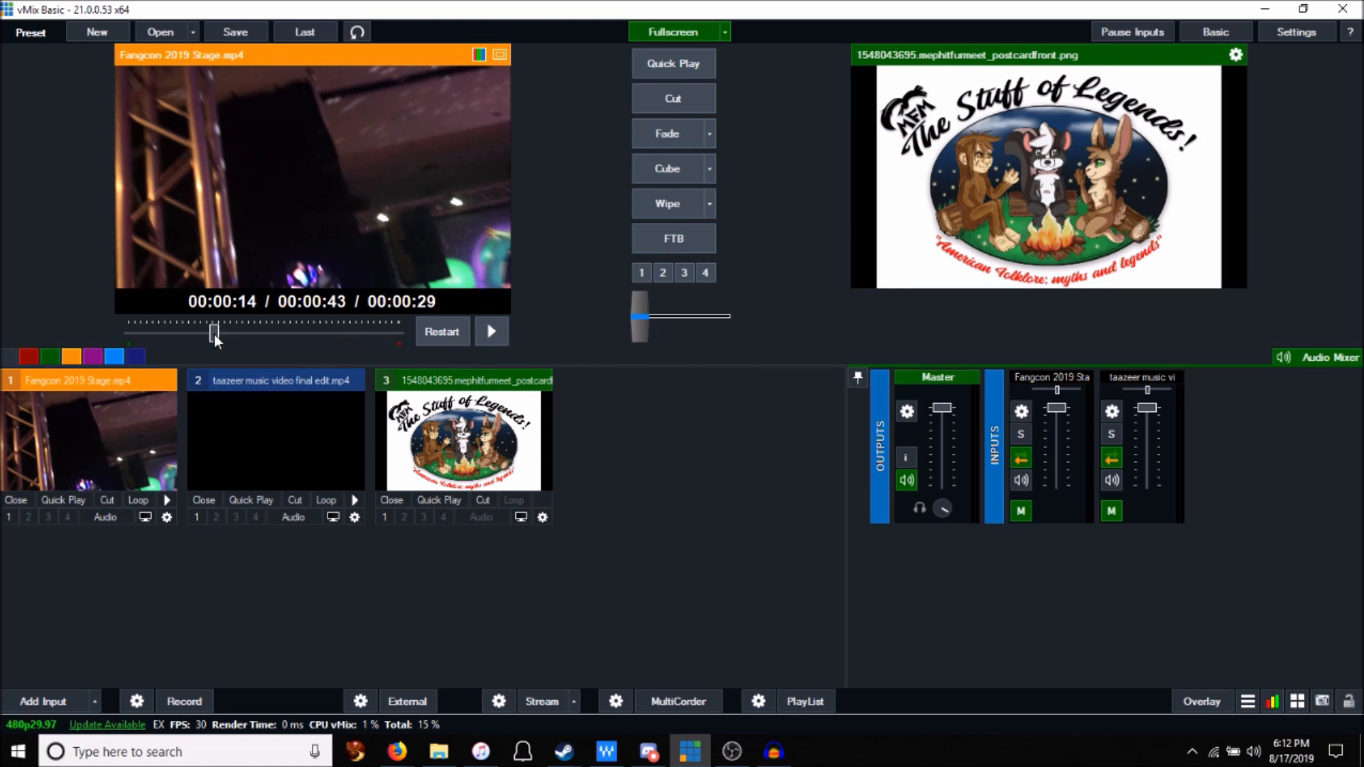
pyautogui.moveTo(215, 334); pyautogui.dragTo(116, 337)
pyautogui.click(667, 135)
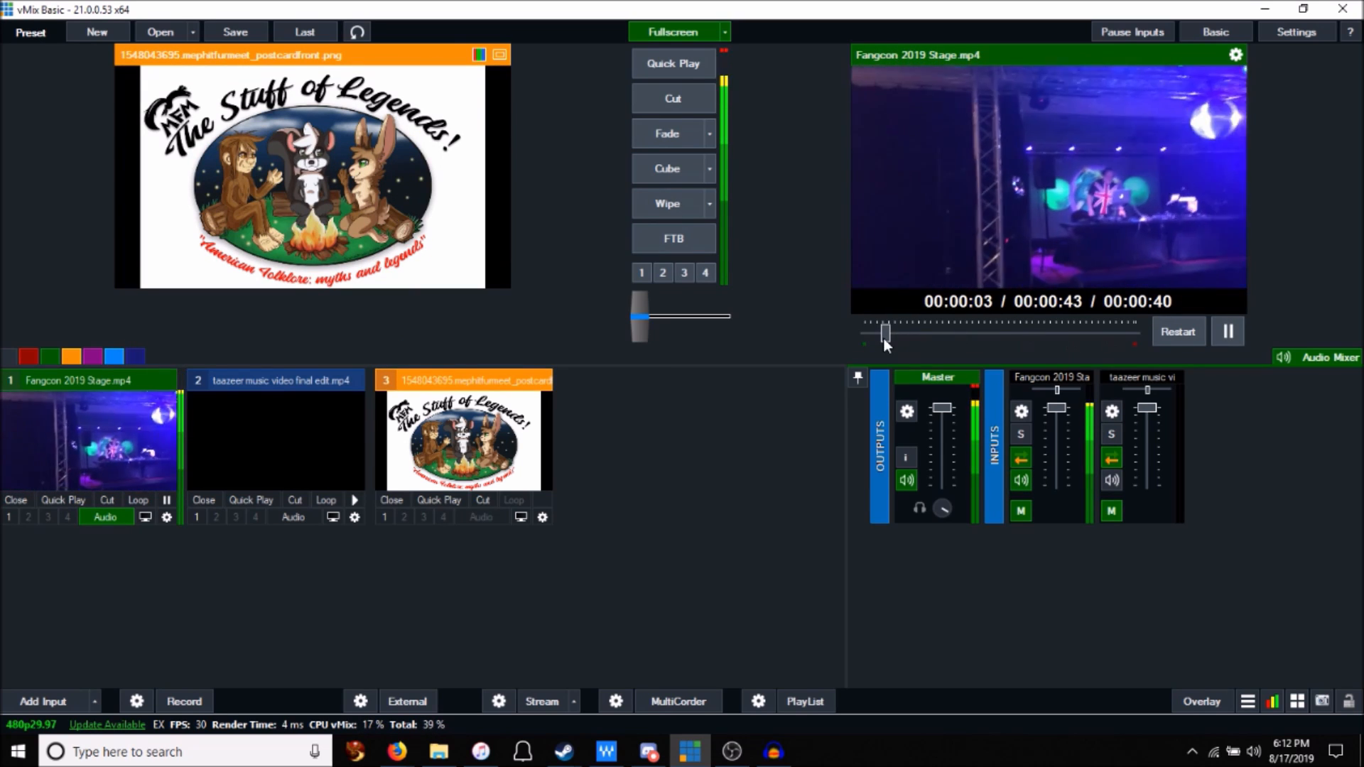
pyautogui.moveTo(884, 337); pyautogui.dragTo(1102, 336)
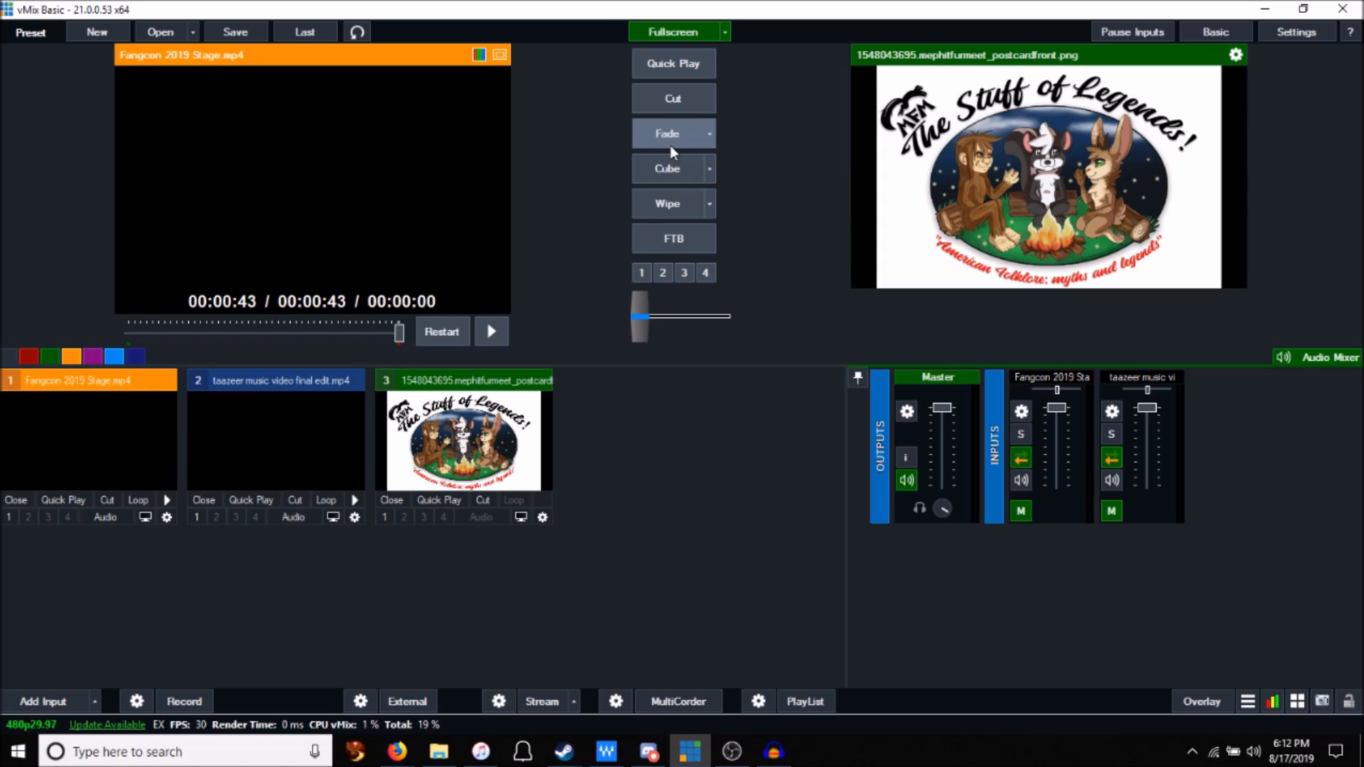
# Step: Put taazeer music video final edit.mp4 in the preview while the postcard image stands in the output
pyautogui.click(304, 436)
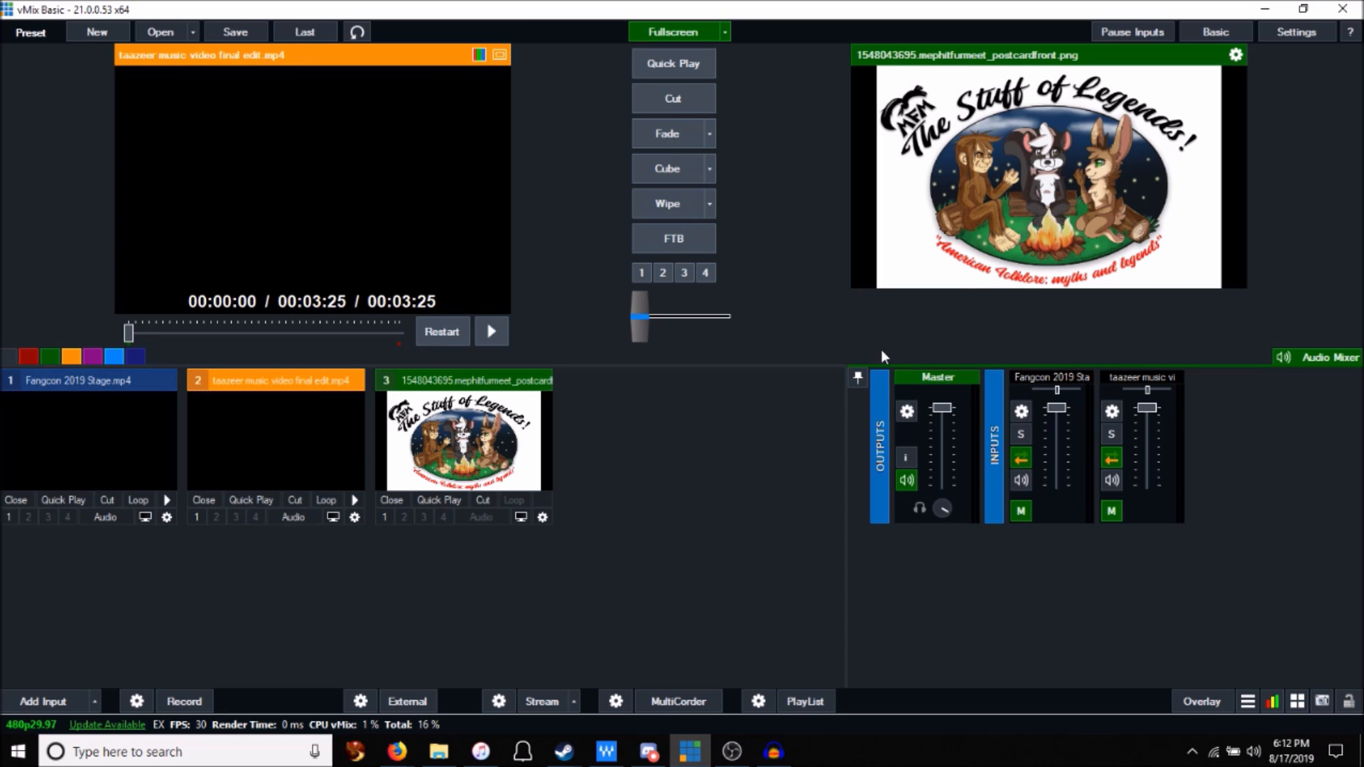
pyautogui.click(483, 442)
pyautogui.click(266, 439)
# Step: Open the postcard image's input settings and examine the Colour Adjust, Colour Key, Colour Correction and Position options, including the zoom control
pyautogui.click(541, 518)
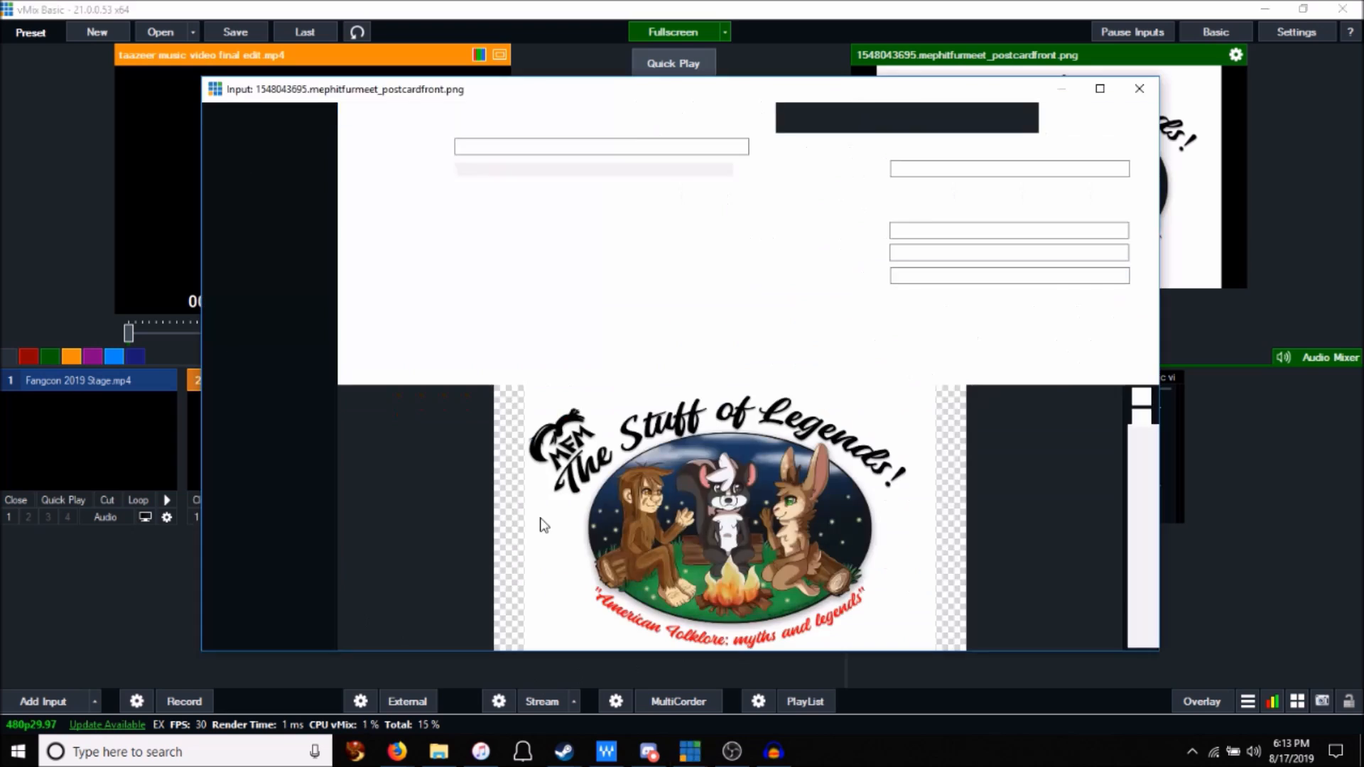
pyautogui.click(238, 141)
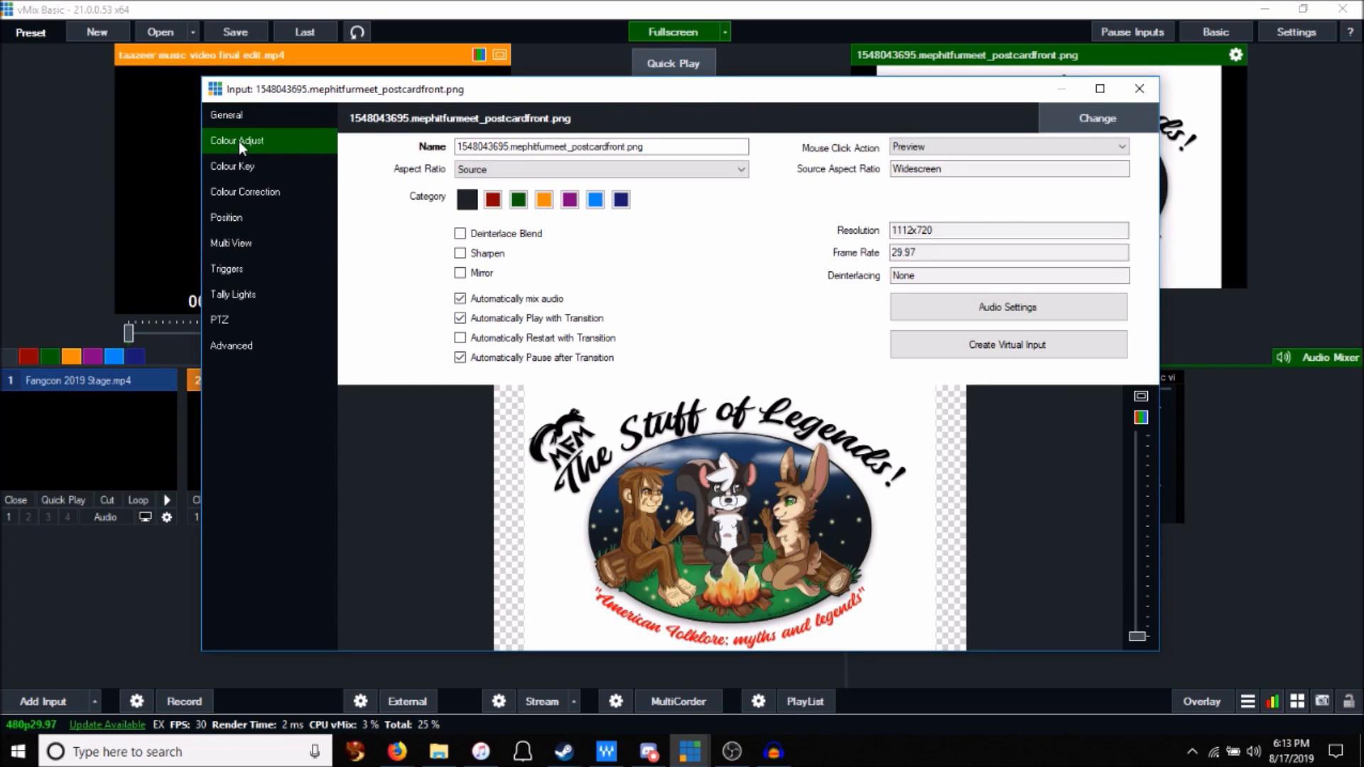
pyautogui.click(233, 166)
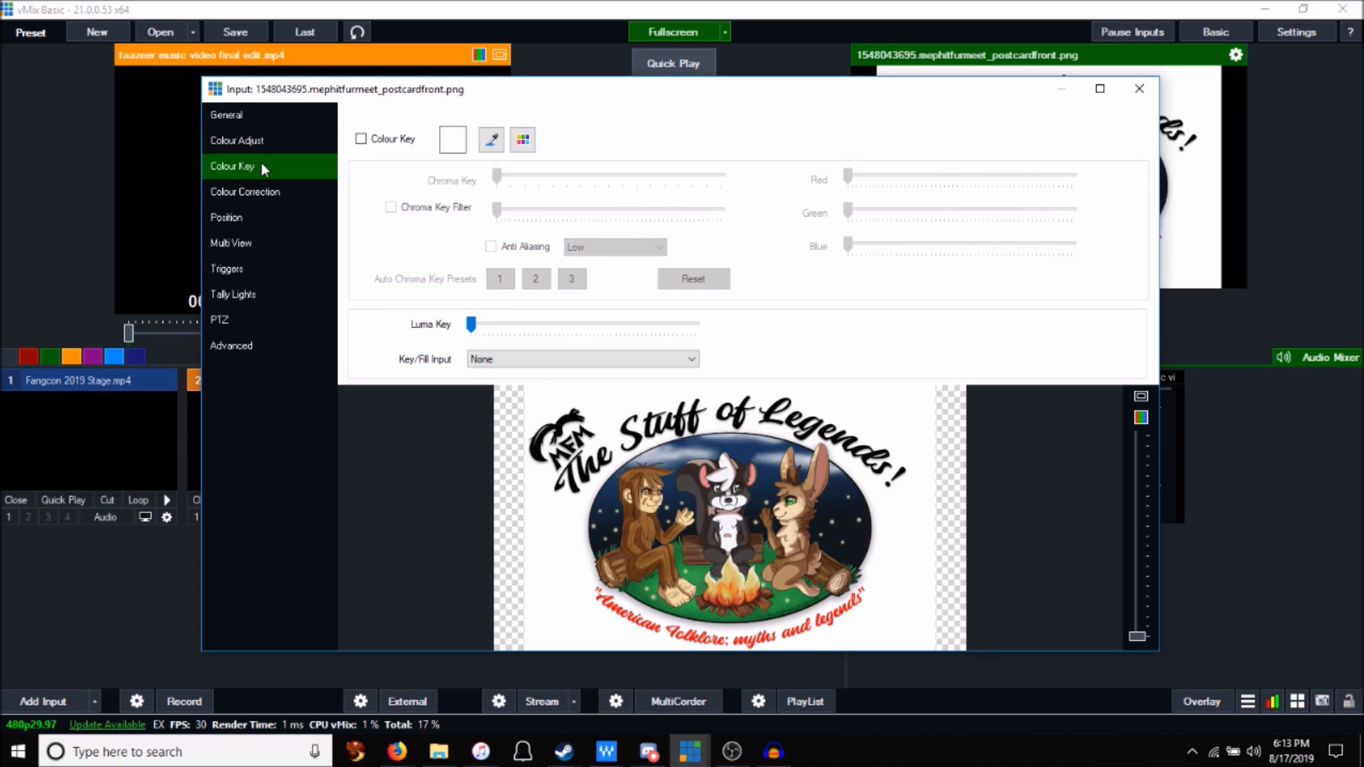
pyautogui.click(270, 192)
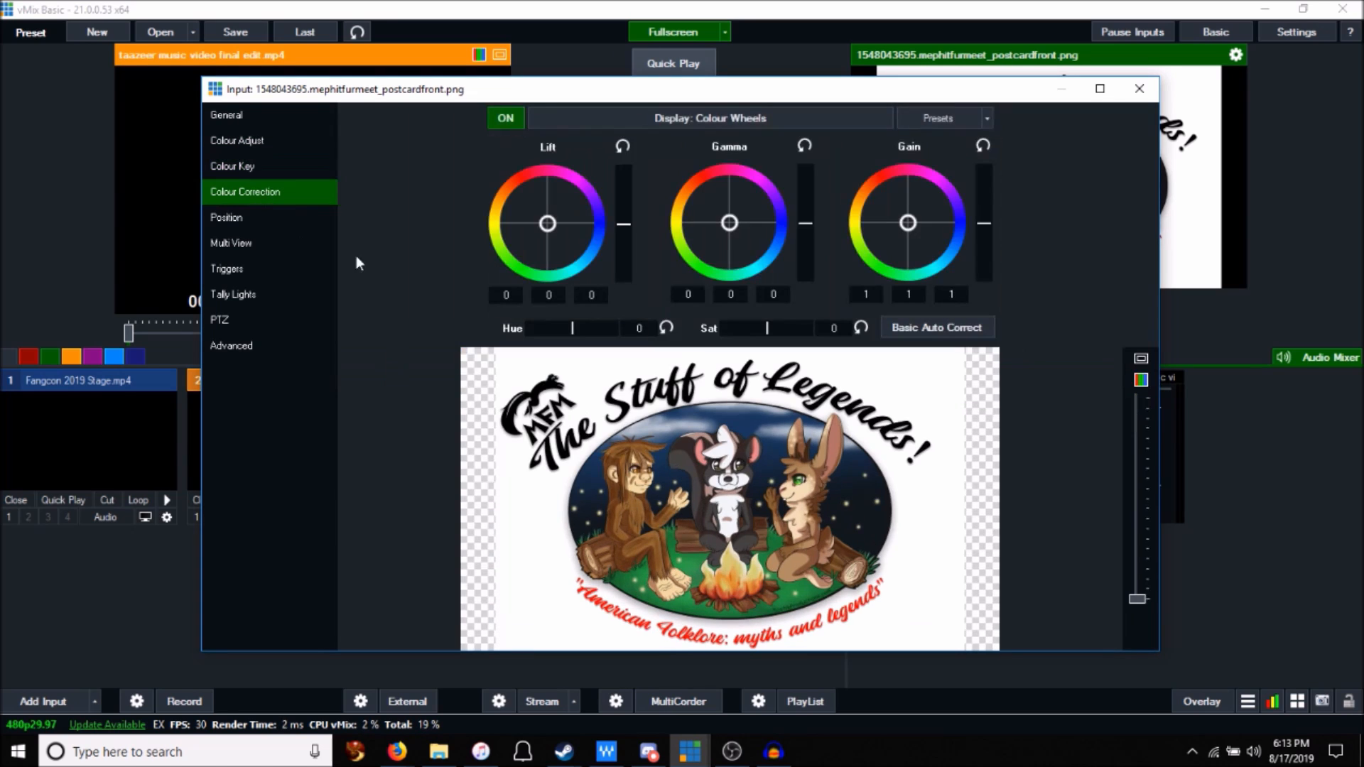
pyautogui.click(228, 217)
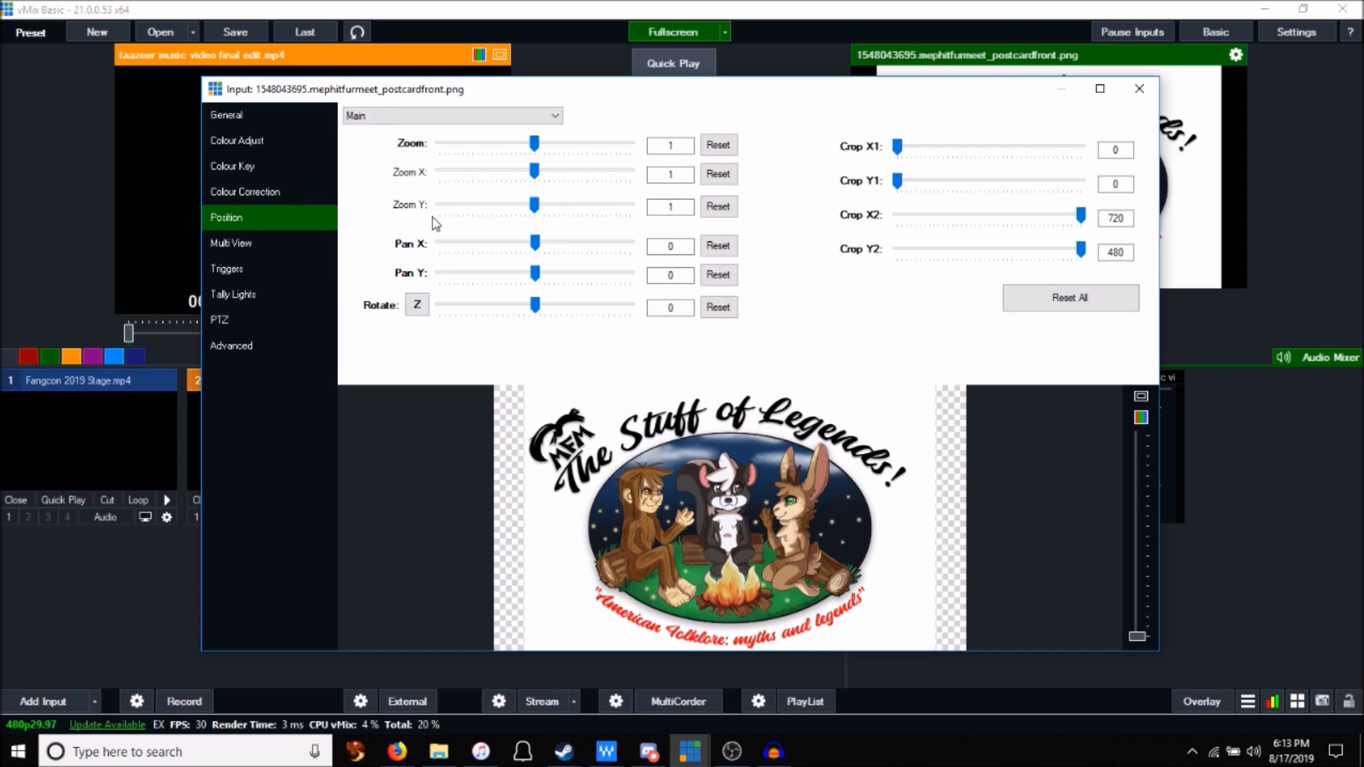
pyautogui.moveTo(535, 142)
pyautogui.mouseDown()
pyautogui.moveTo(569, 140)
pyautogui.moveTo(481, 143)
pyautogui.moveTo(538, 151)
pyautogui.mouseUp()
pyautogui.doubleClick(538, 144)
# Step: Examine the postcard input's Multi View, Triggers, Tally Lights, PTZ and Advanced settings, and close its settings
pyautogui.click(246, 245)
pyautogui.click(246, 267)
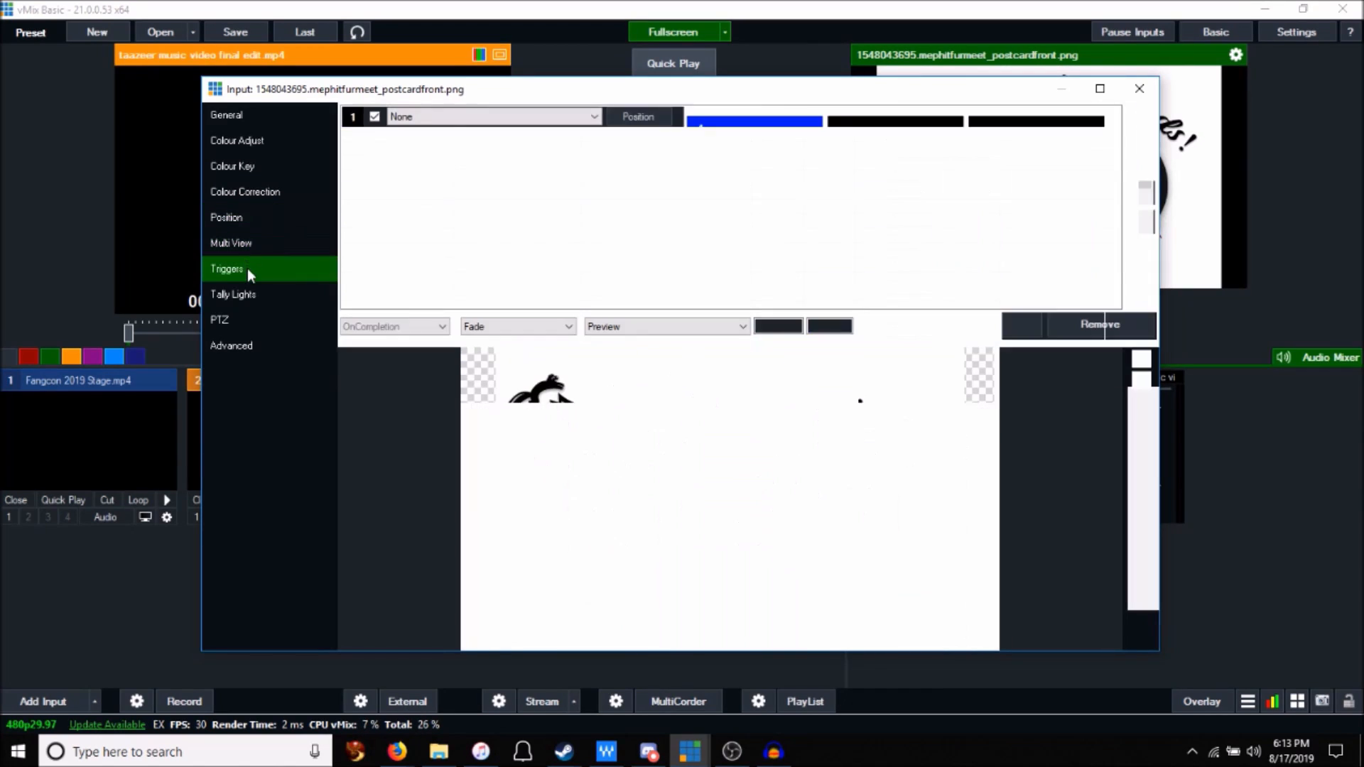
pyautogui.click(244, 243)
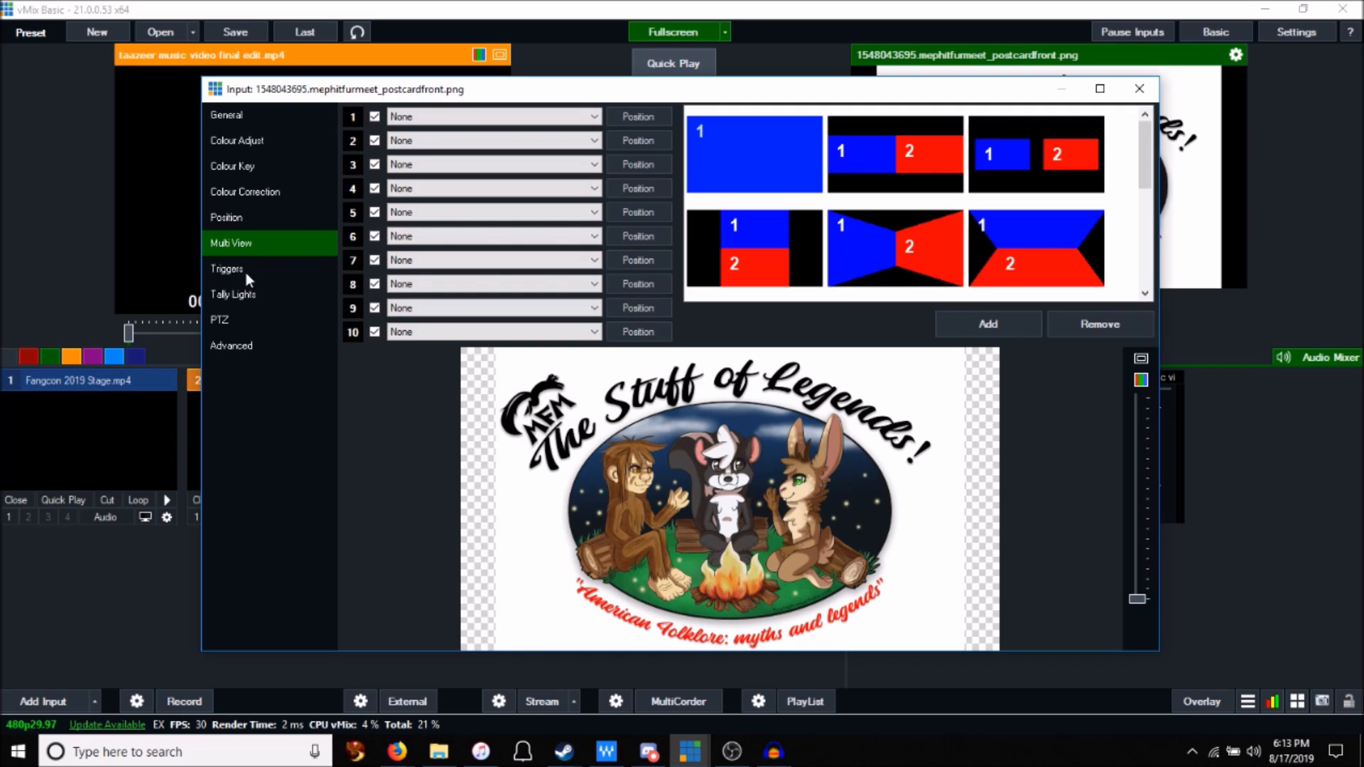
pyautogui.click(244, 276)
pyautogui.click(240, 298)
pyautogui.click(241, 319)
pyautogui.click(243, 341)
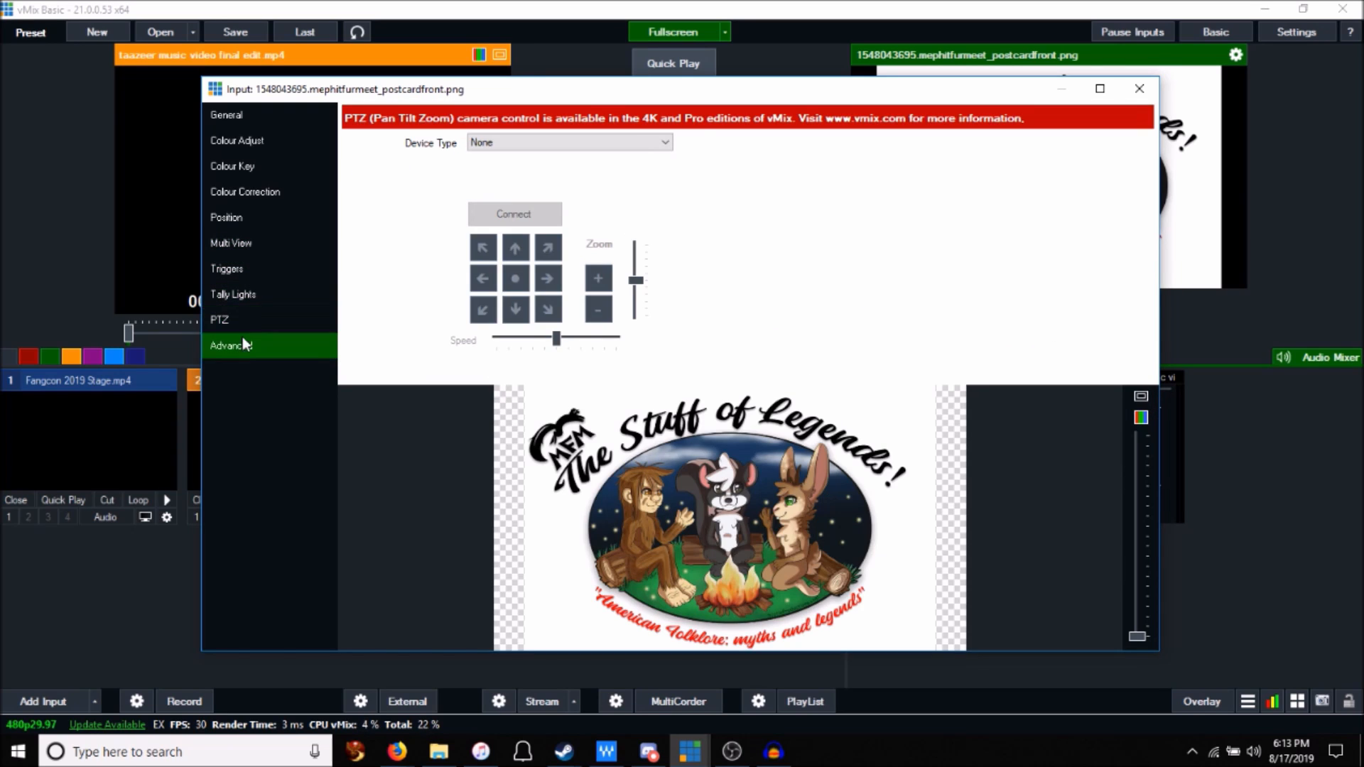
pyautogui.click(245, 321)
pyautogui.click(260, 246)
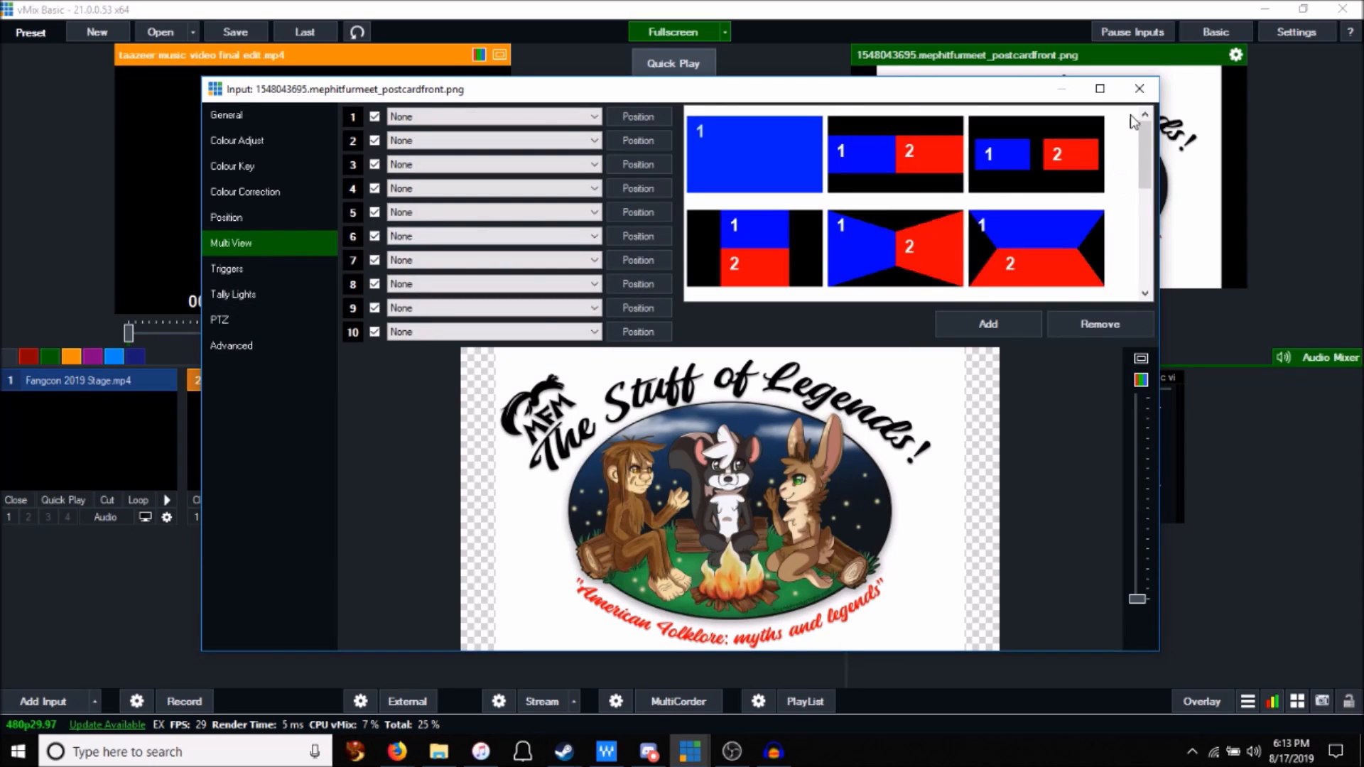
pyautogui.click(1140, 88)
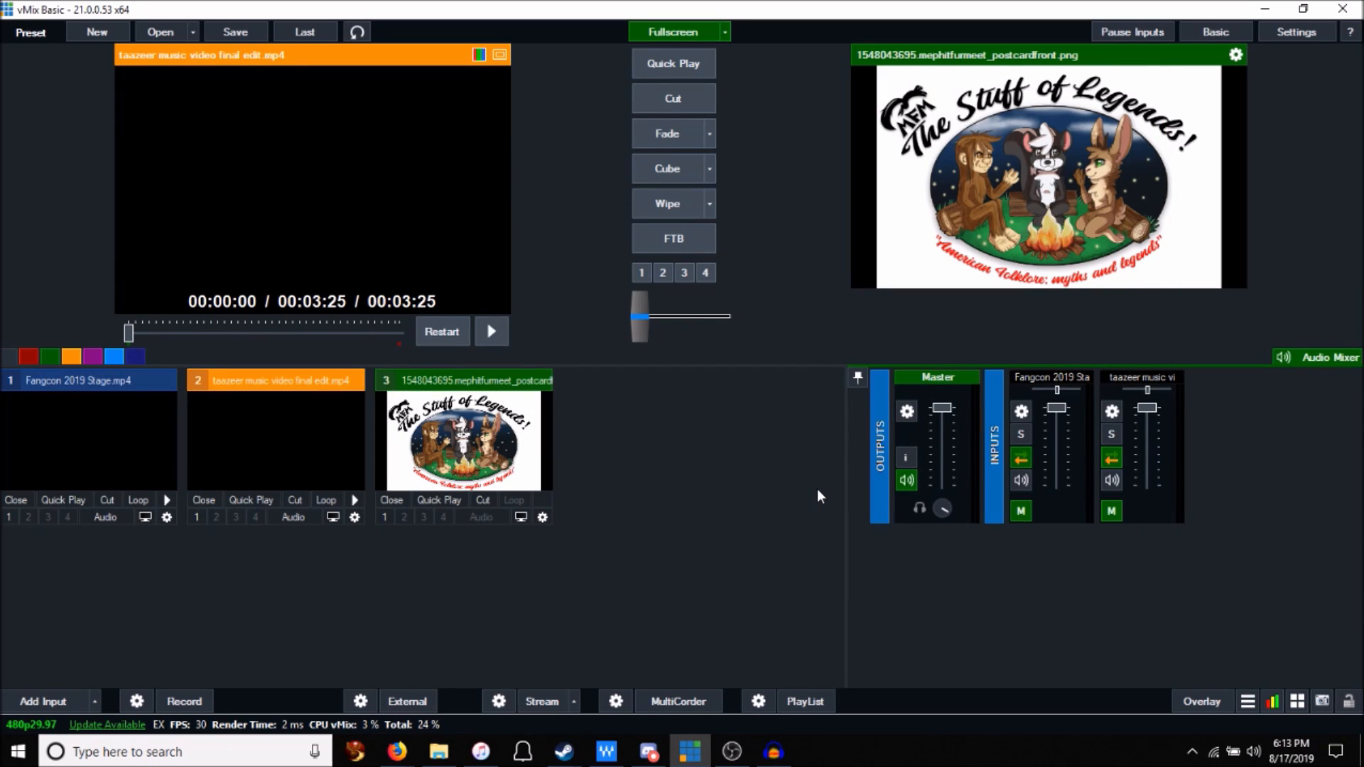